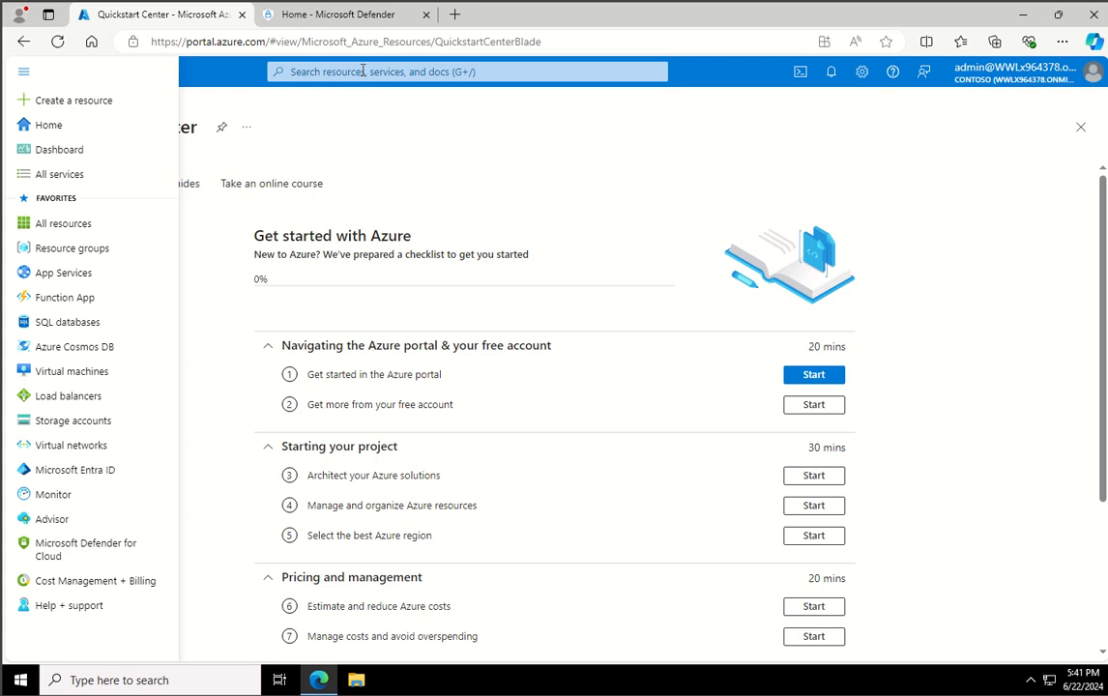
- Search for the Microsoft Entra ID service, open its tenant overview and copy the primary domain
click(362, 70)
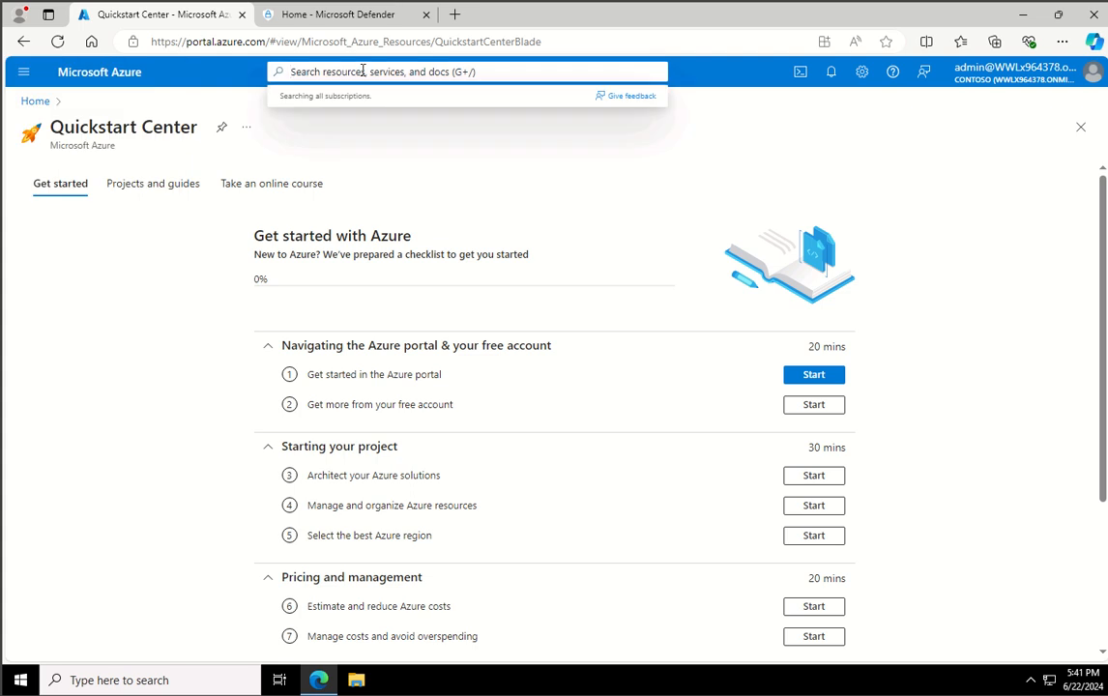
text(ent)
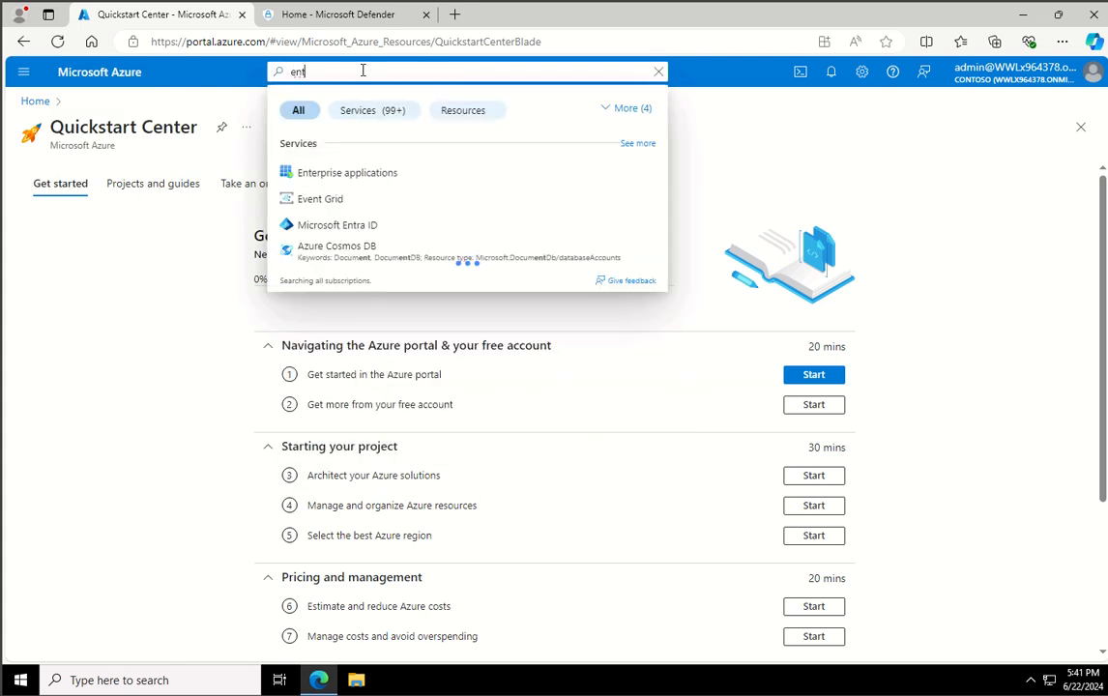
text(ra)
click(384, 182)
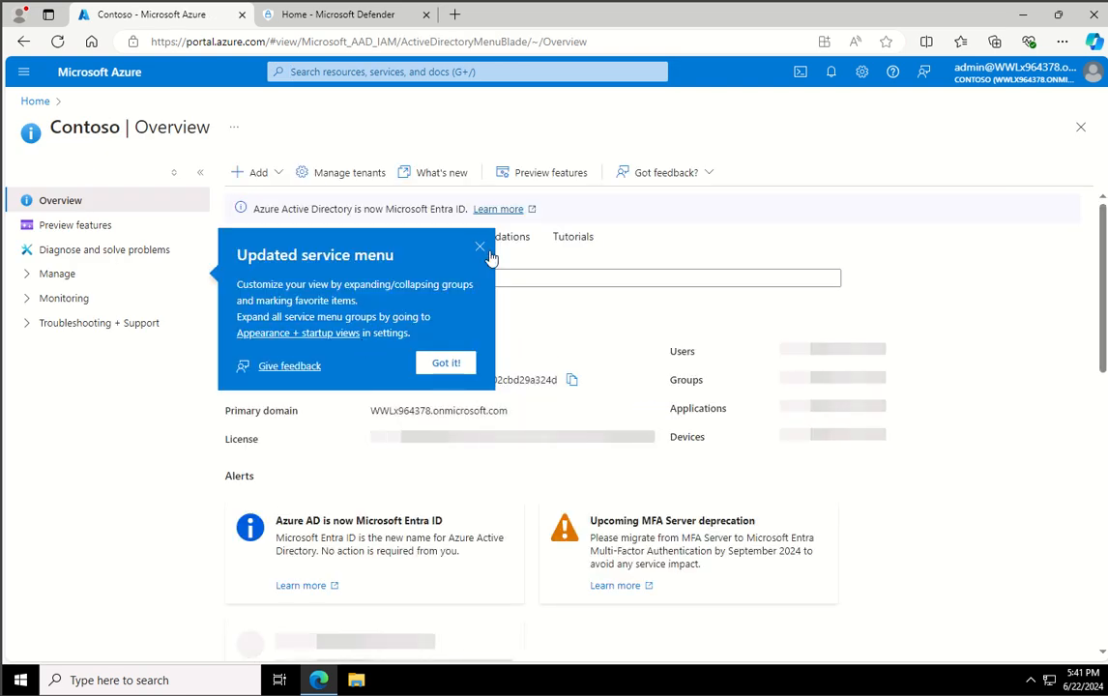
click(480, 248)
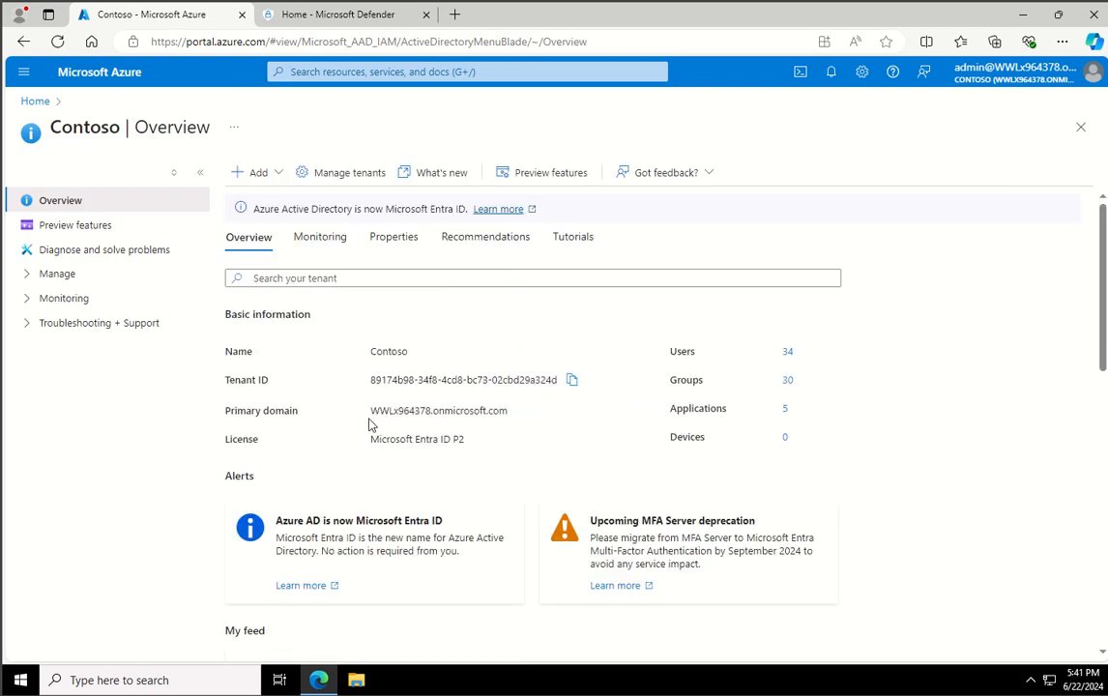
drag(373, 412, 535, 420)
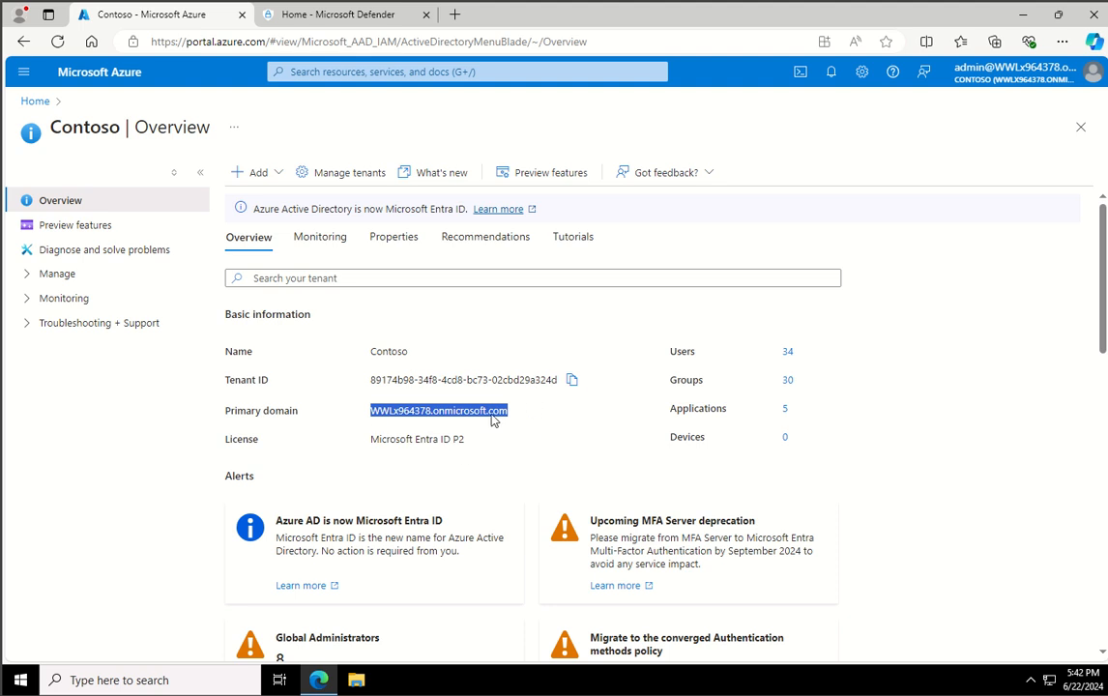
click(397, 420)
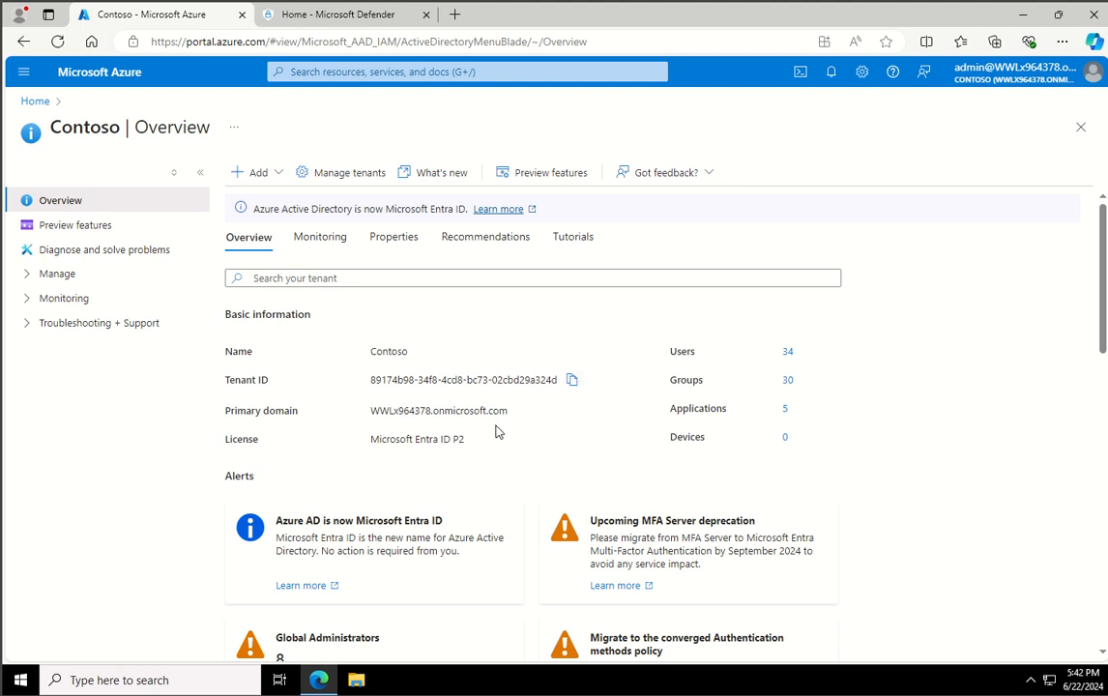
- Switch to Microsoft Defender and open Preset Security Policies from the Email & collaboration threat policies
click(339, 24)
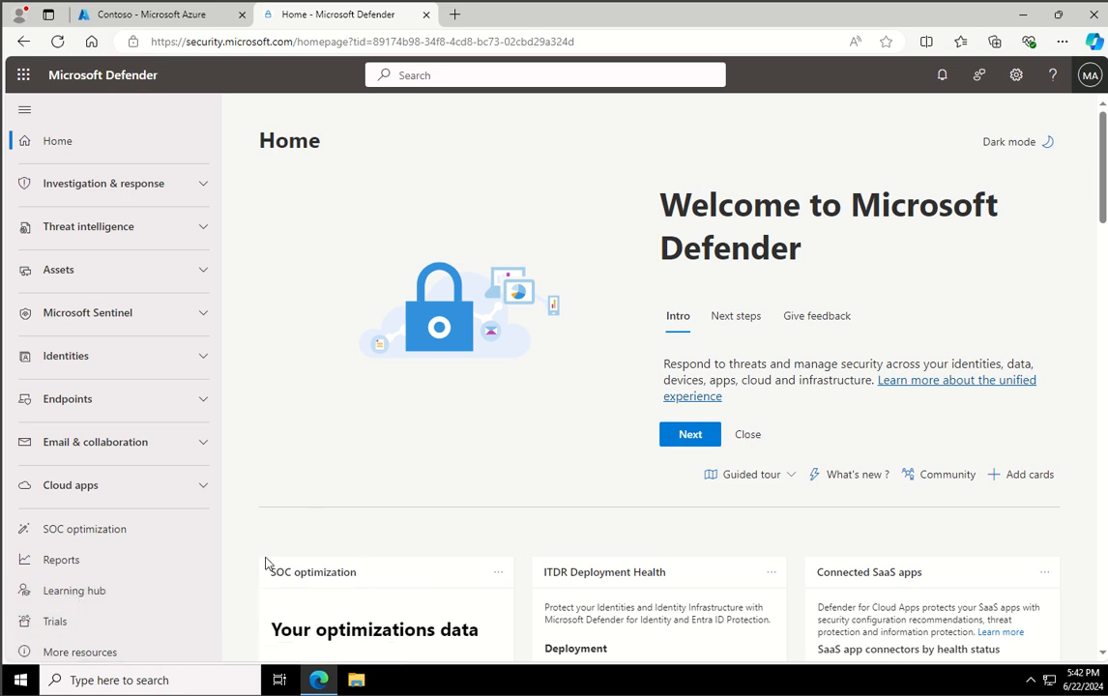
click(200, 444)
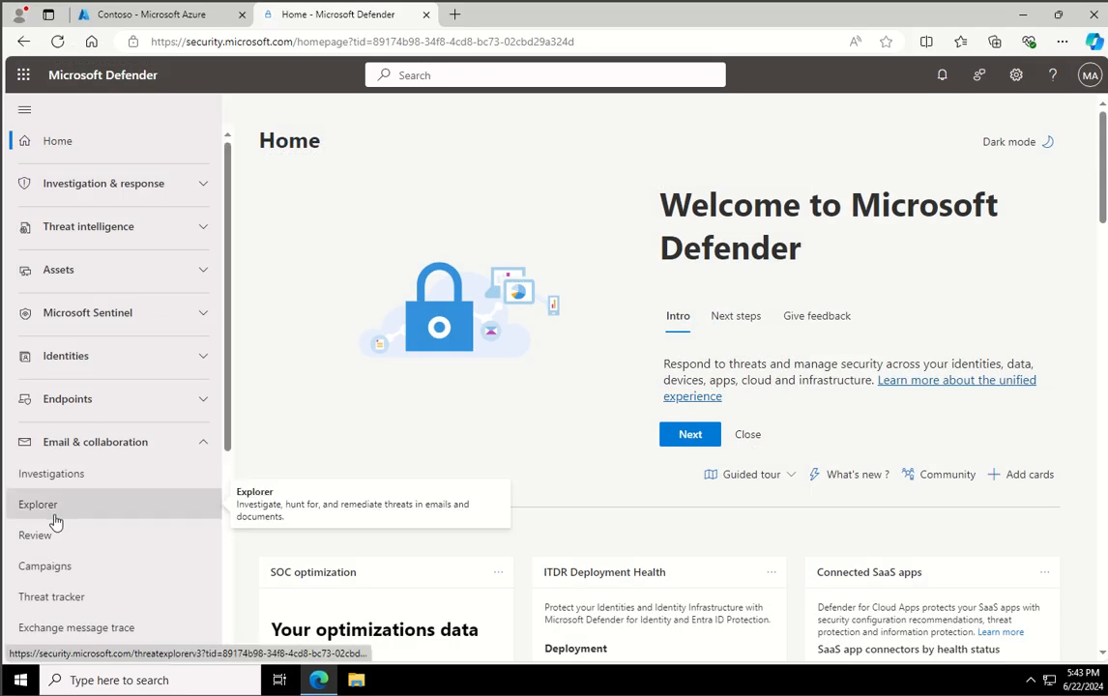
scroll(55, 523, down, 2)
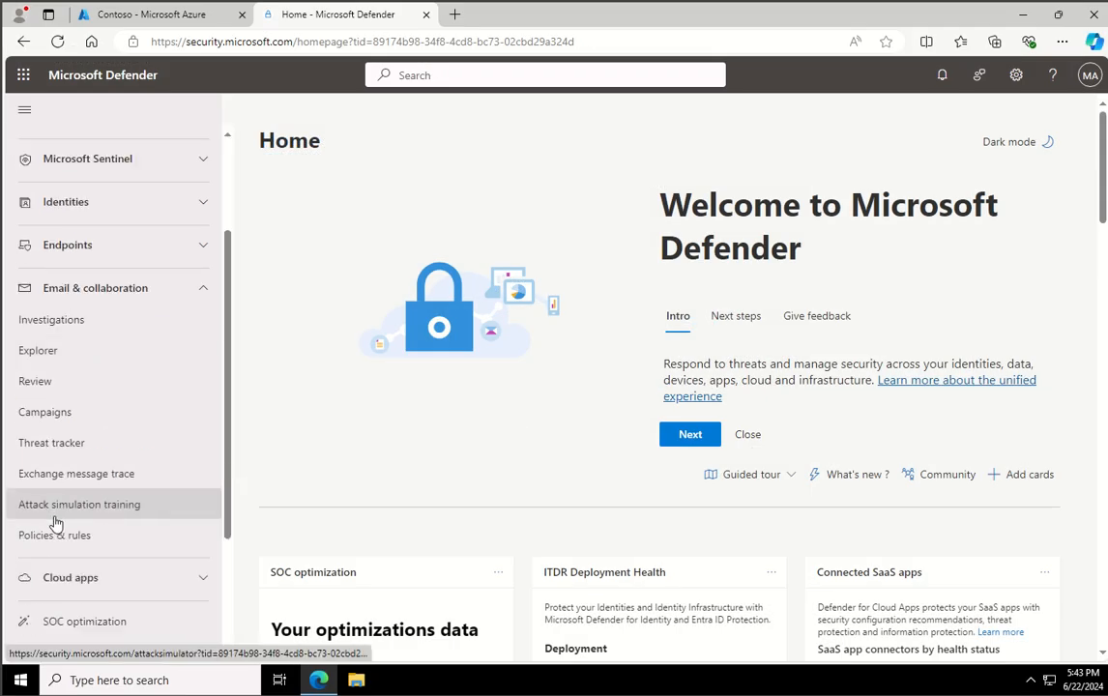
click(136, 534)
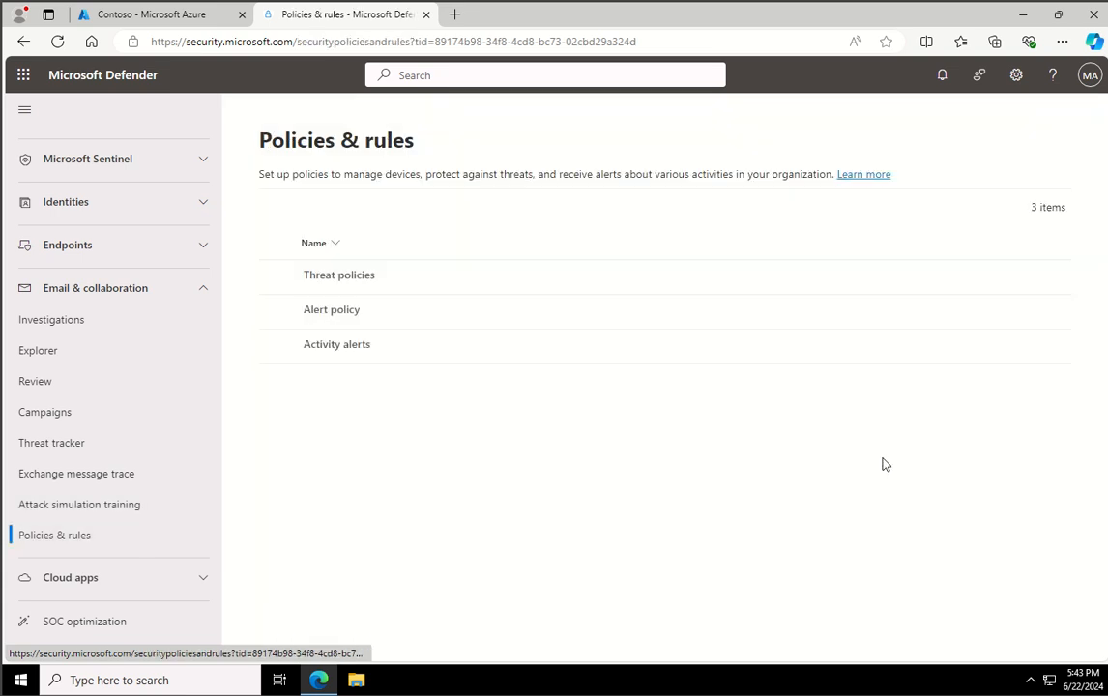
click(346, 279)
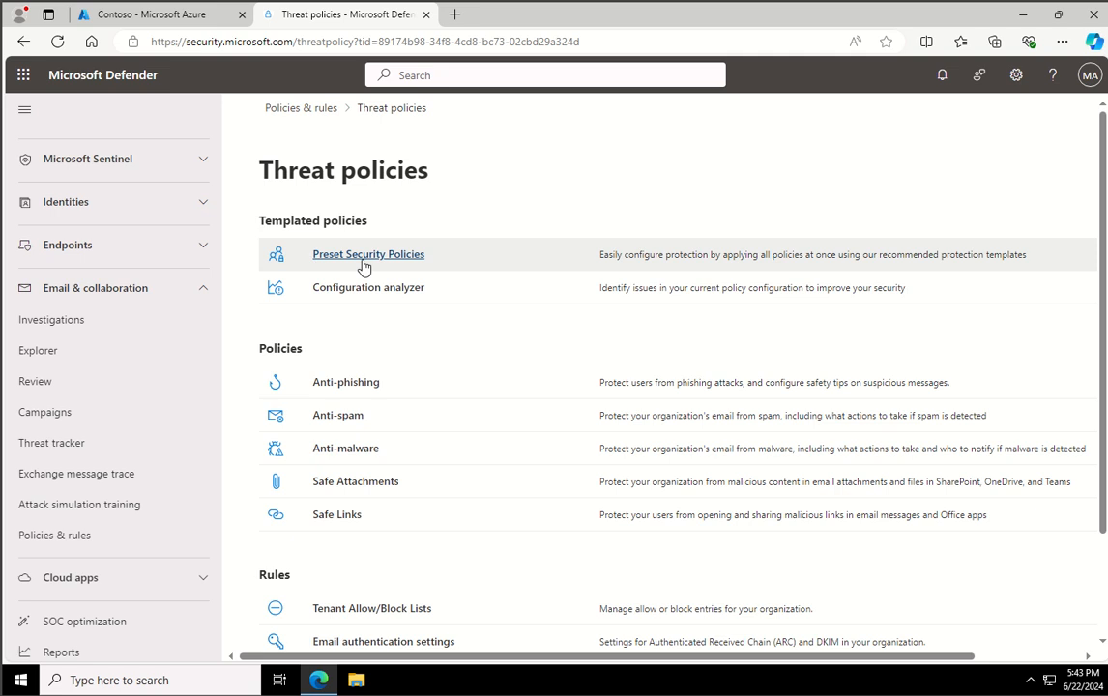
click(363, 261)
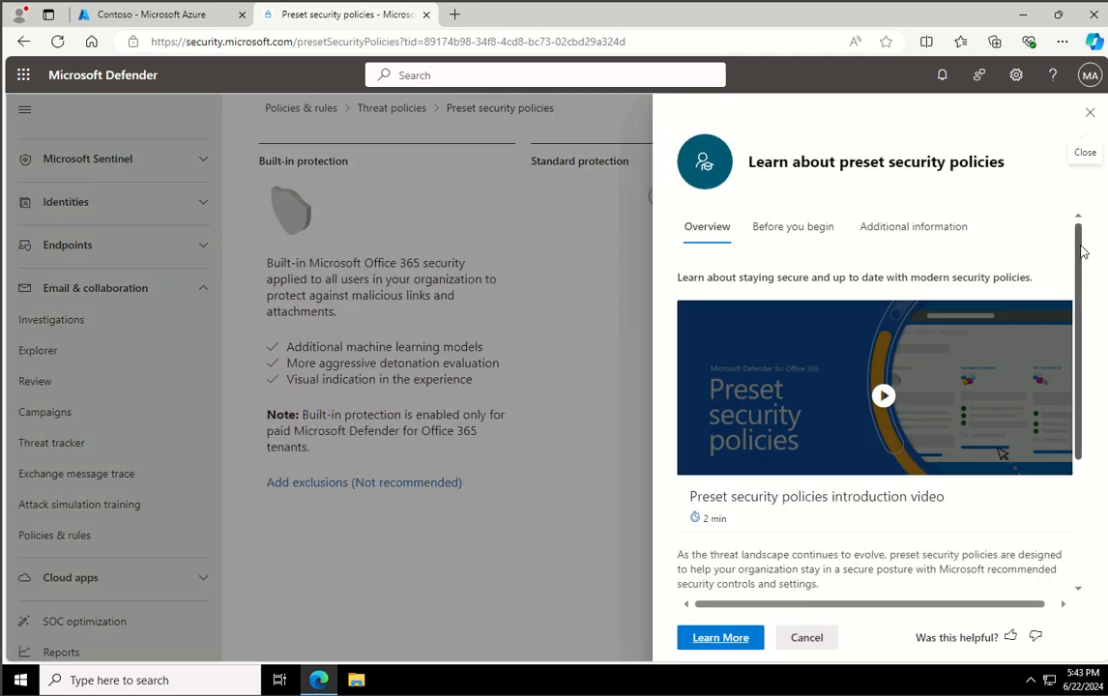
- Review the preset security policies introduction, covering its overview, prerequisites and additional information, and close it
drag(1078, 278, 1068, 346)
scroll(1068, 346, up, 2)
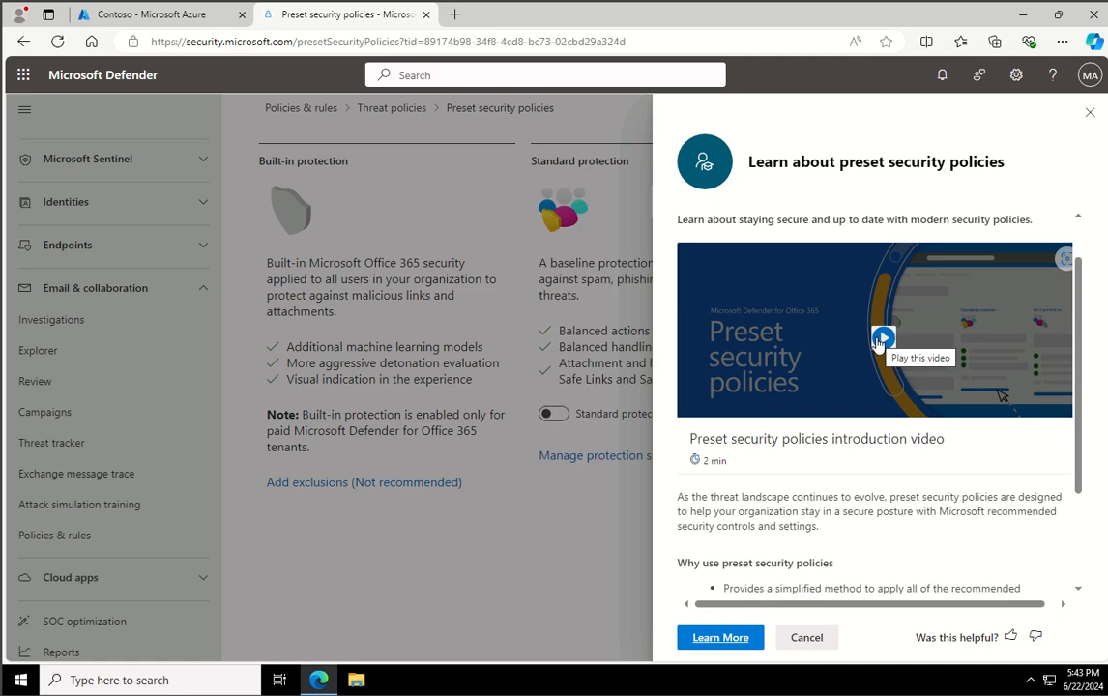
click(882, 338)
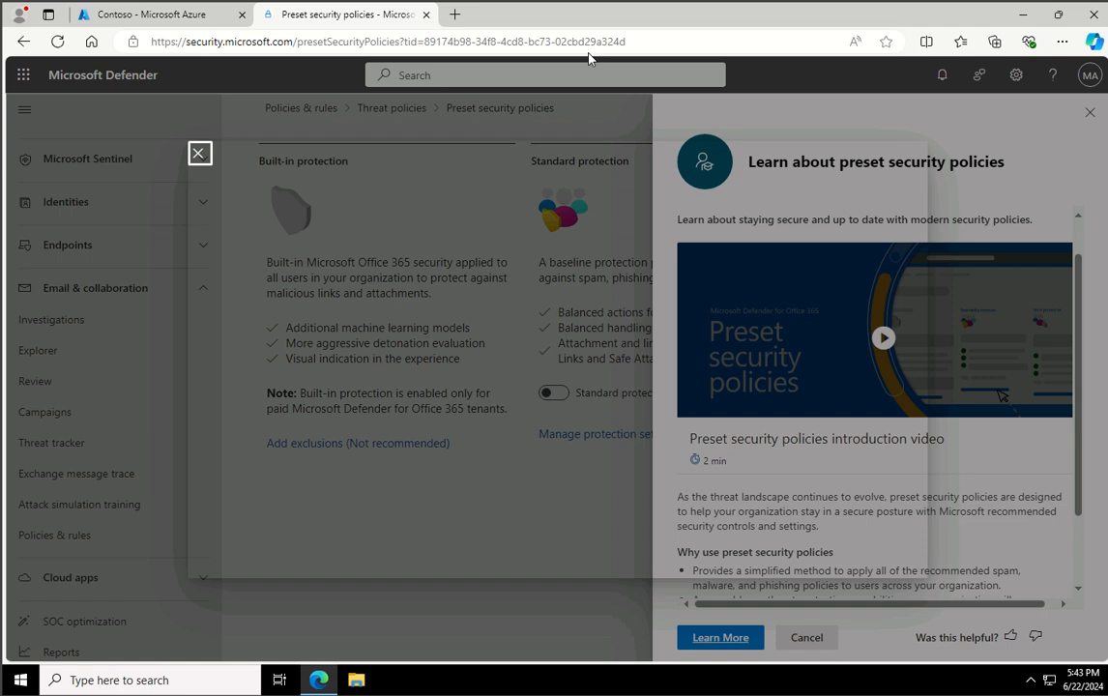
key(Escape)
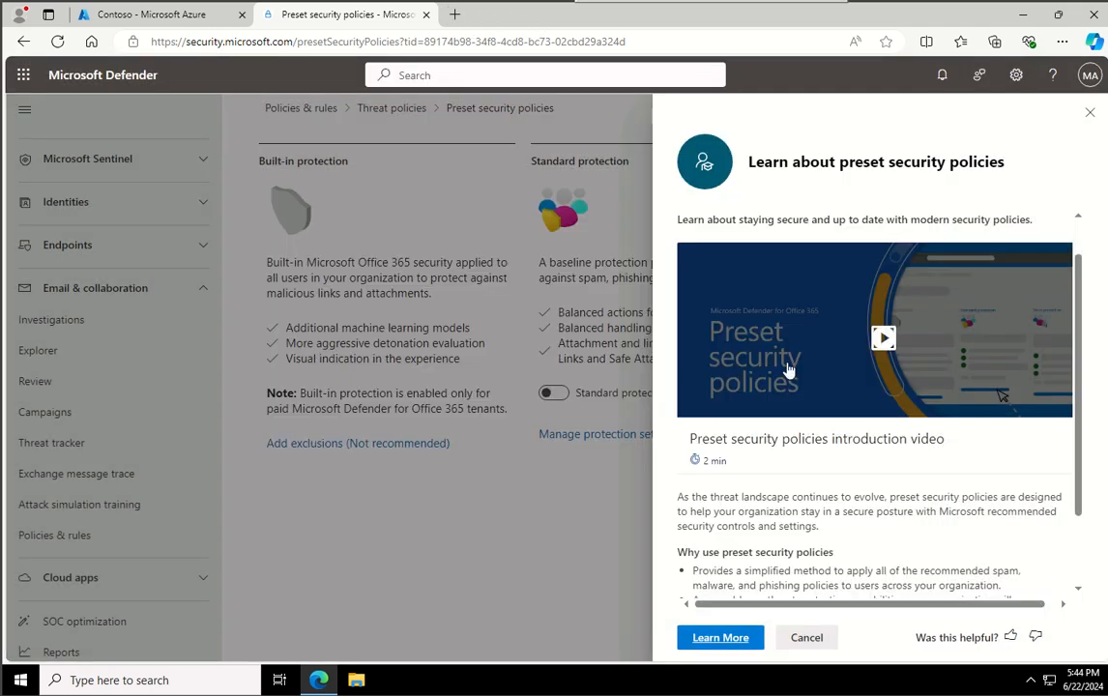
scroll(838, 416, down, 2)
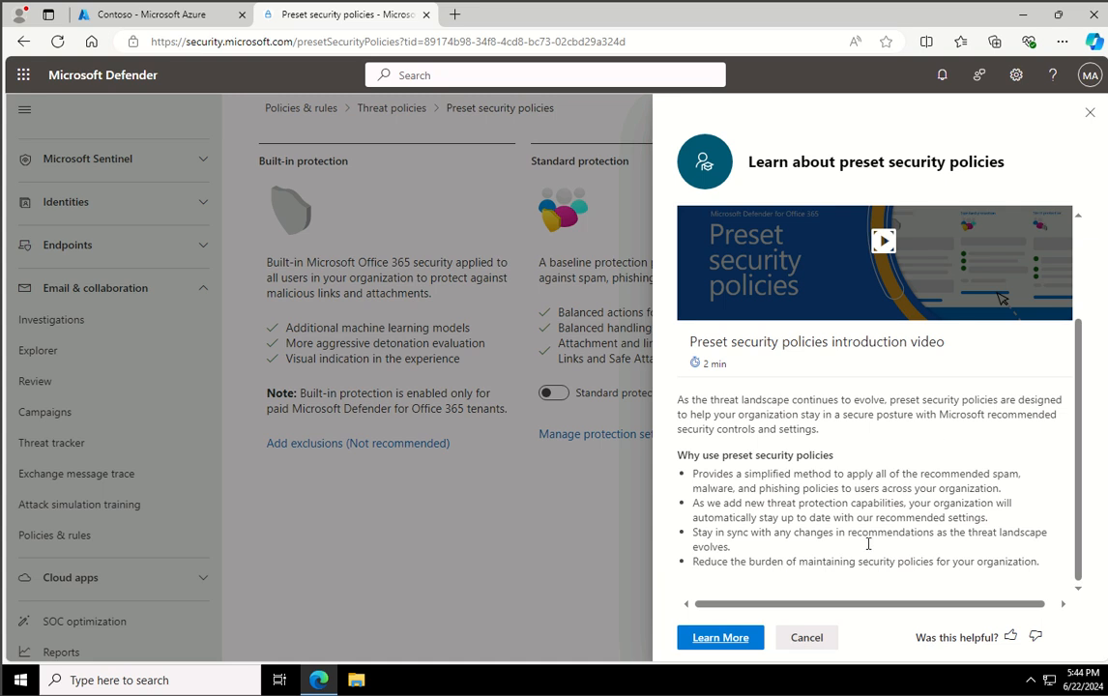
scroll(867, 544, up, 3)
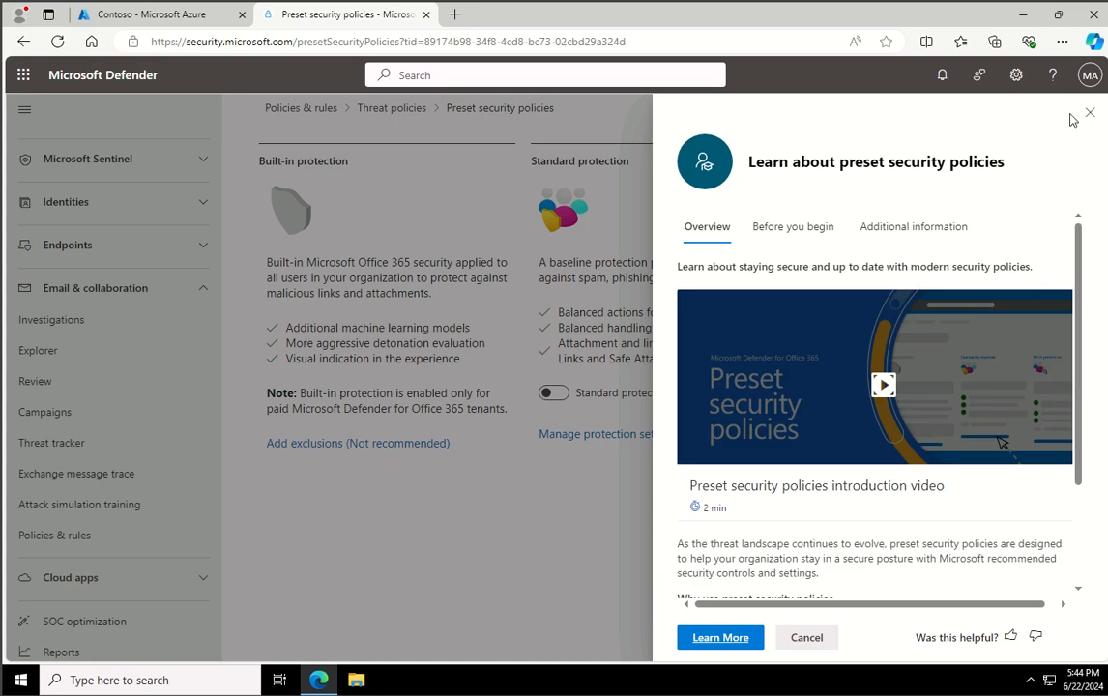
click(799, 243)
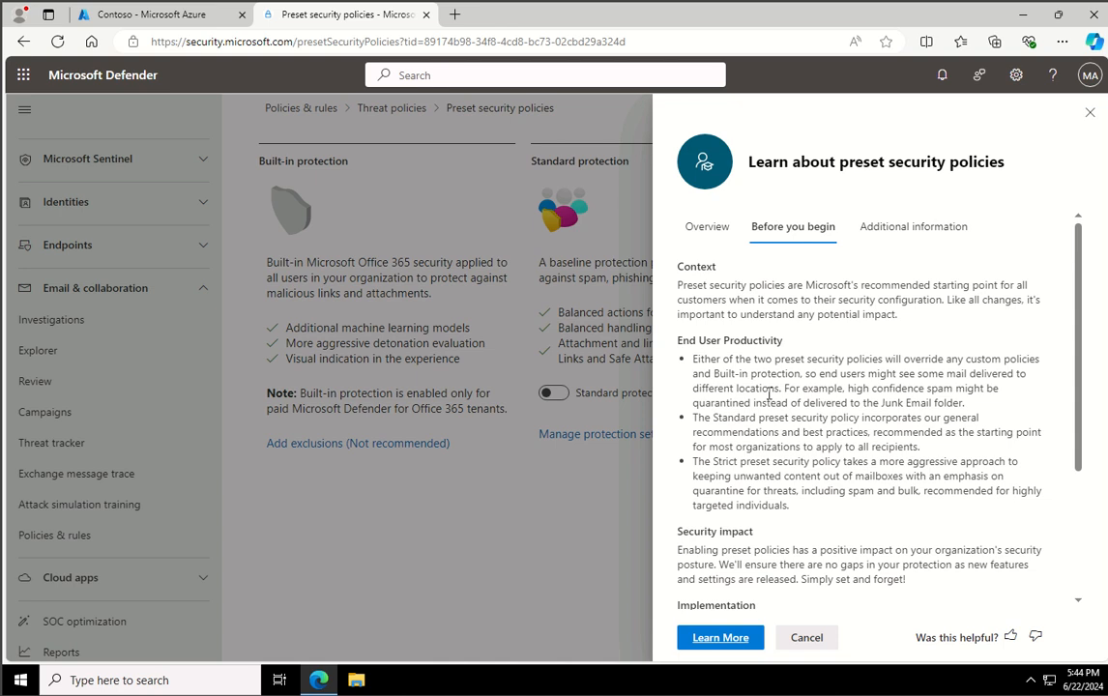
scroll(755, 420, down, 3)
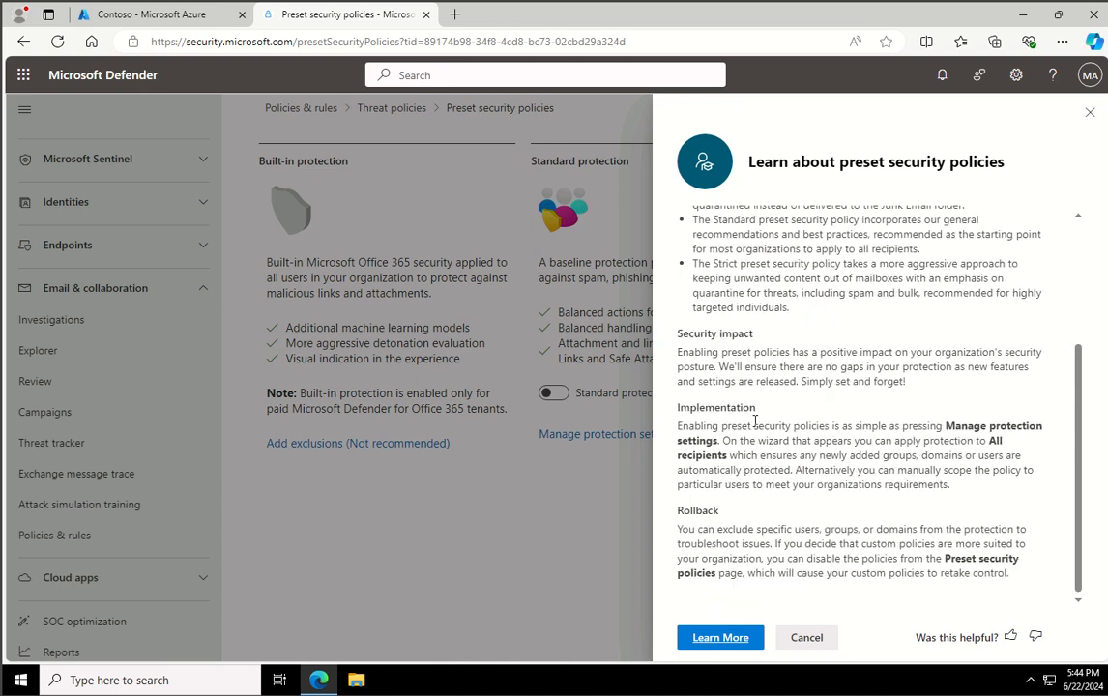
scroll(914, 310, up, 5)
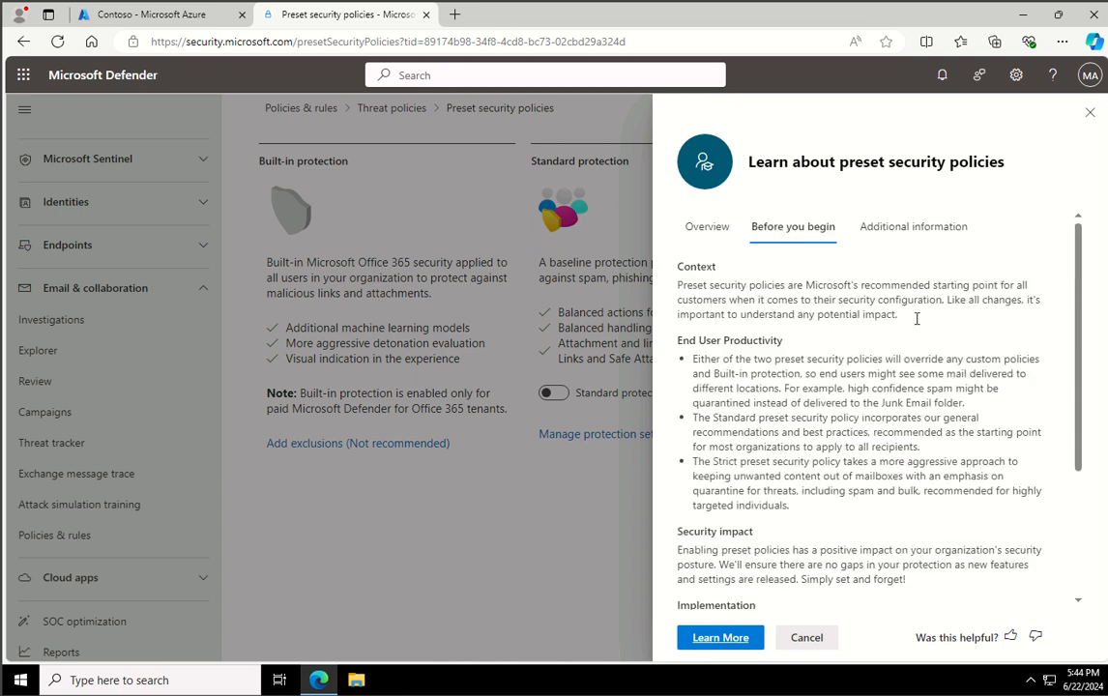
click(905, 232)
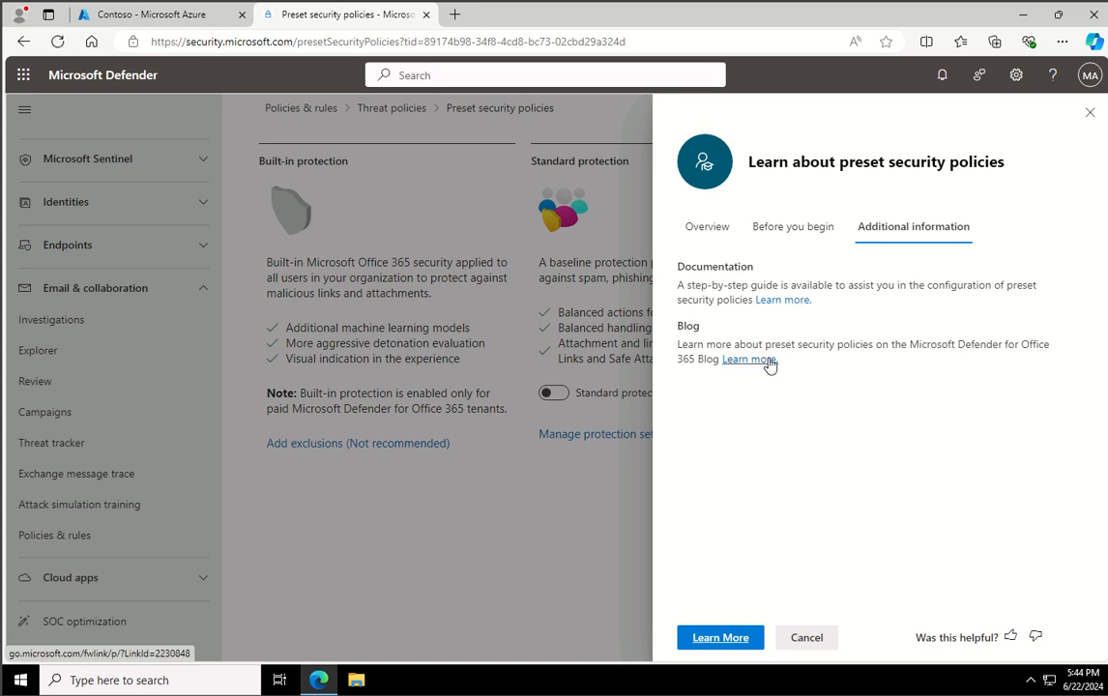
click(1090, 112)
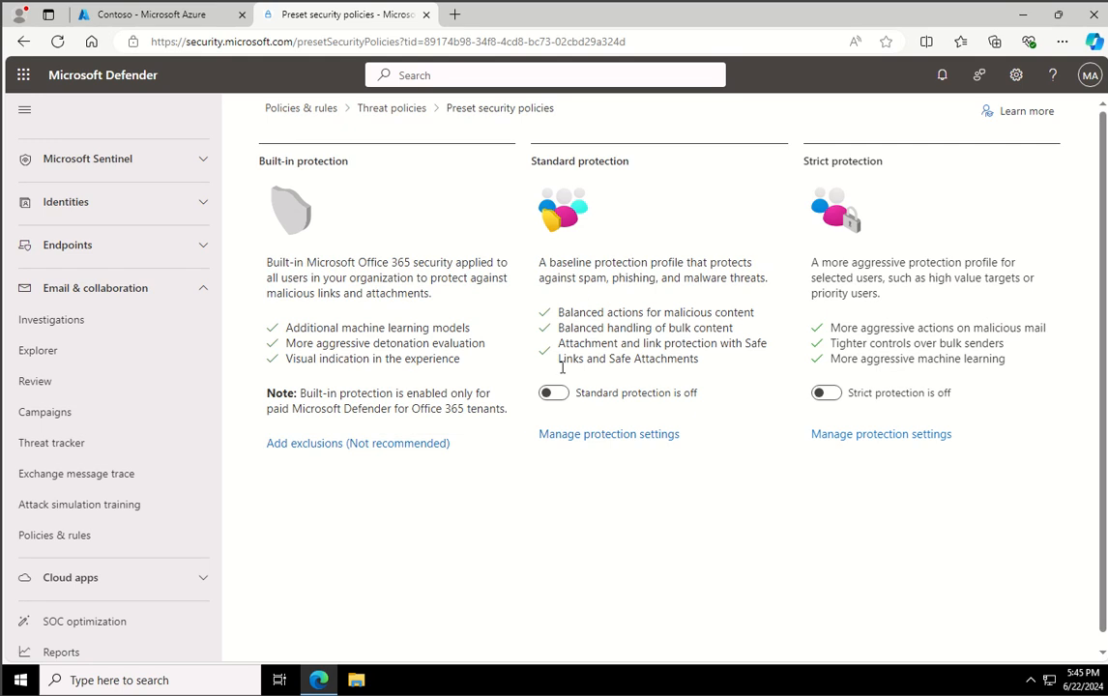
- In standard protection, apply Exchange Online Protection to the domain WWLx964378.onmicrosoft.com and Defender for Office 365 protection to the previously selected recipients
click(584, 434)
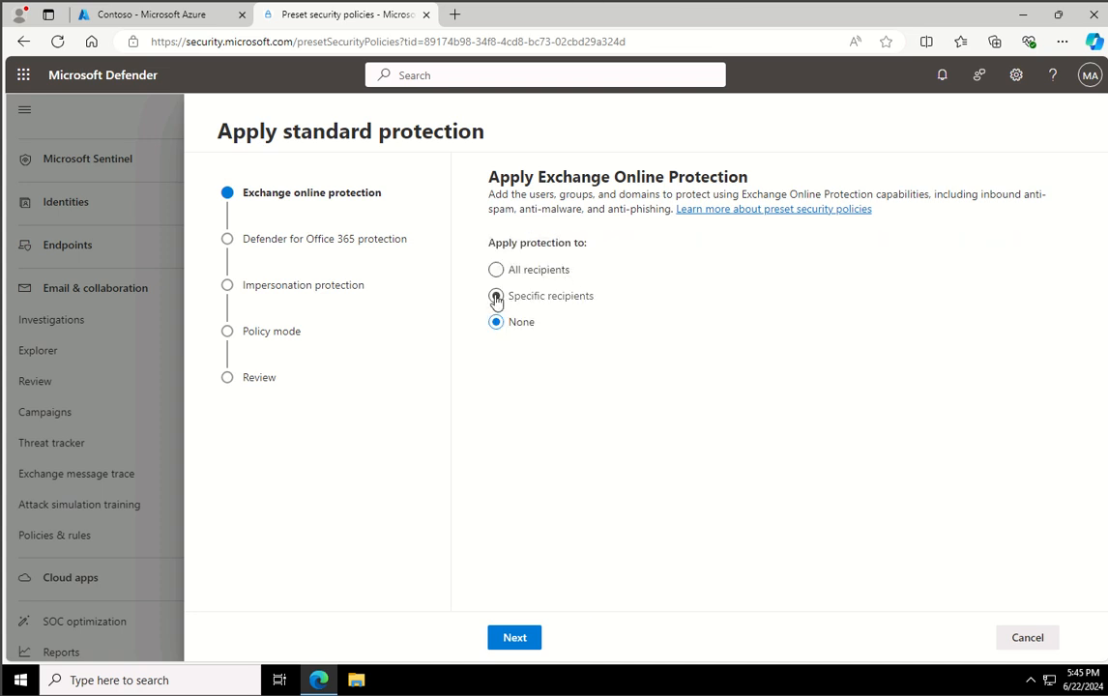
click(497, 296)
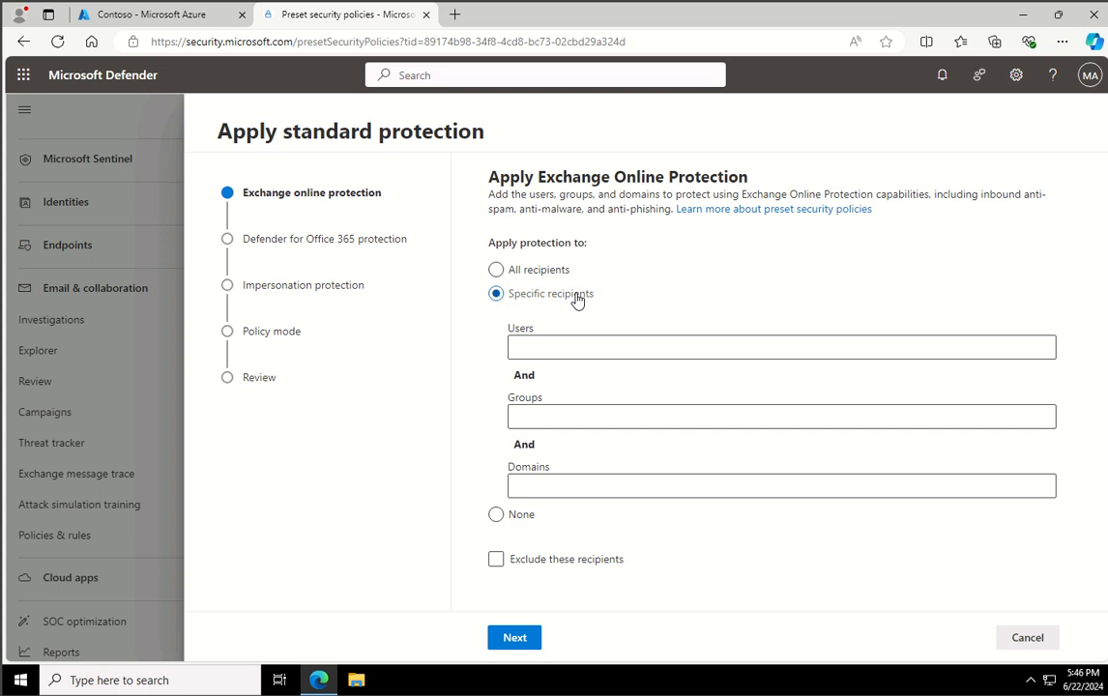
click(558, 485)
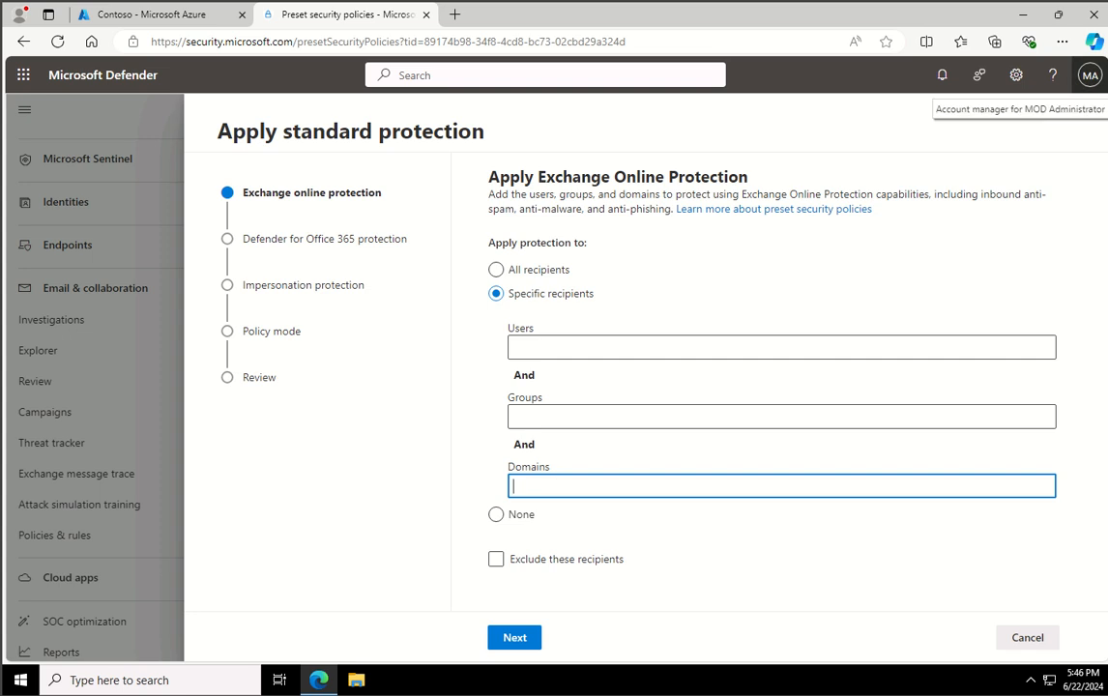
text(WWLx964378.onmicrosoft.com)
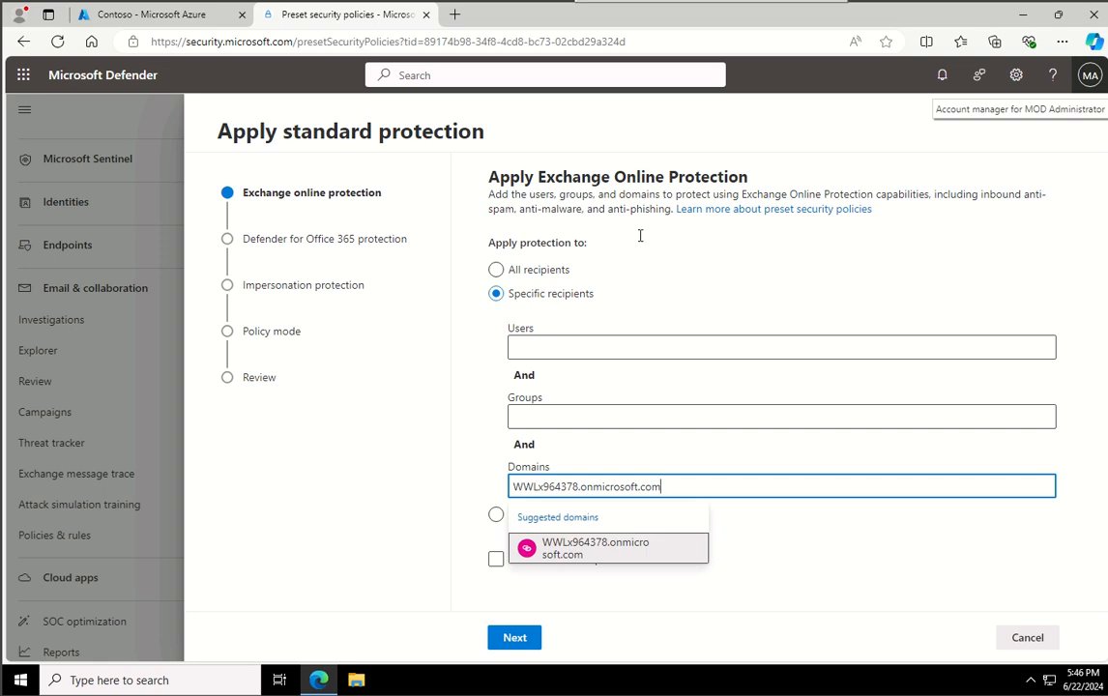
click(628, 550)
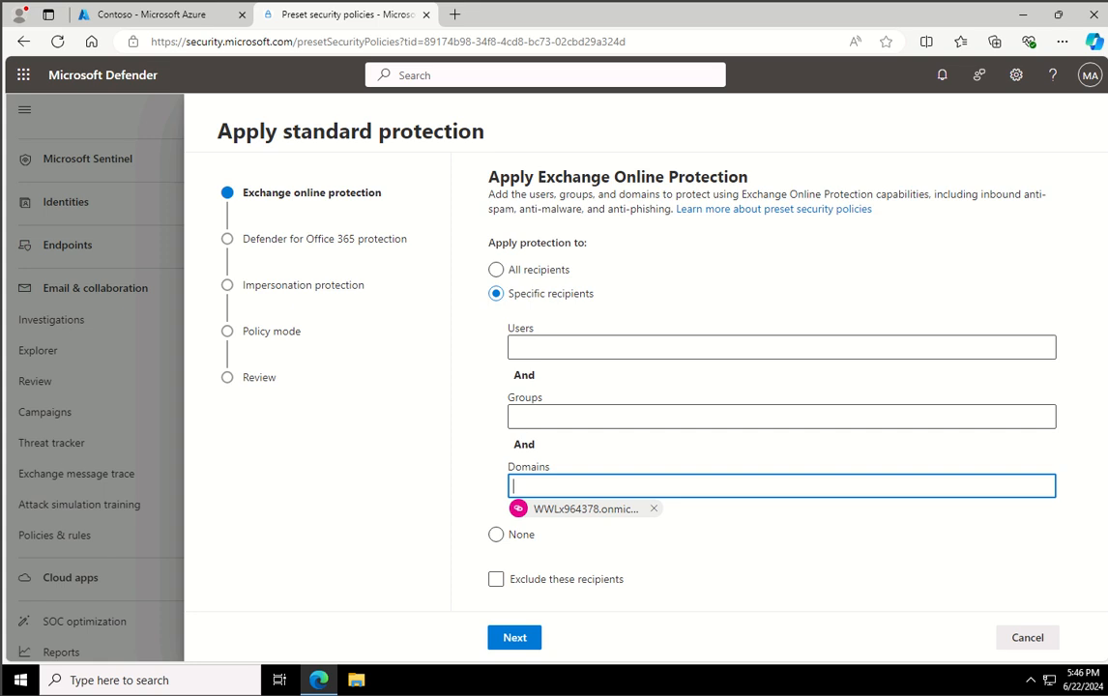
click(520, 639)
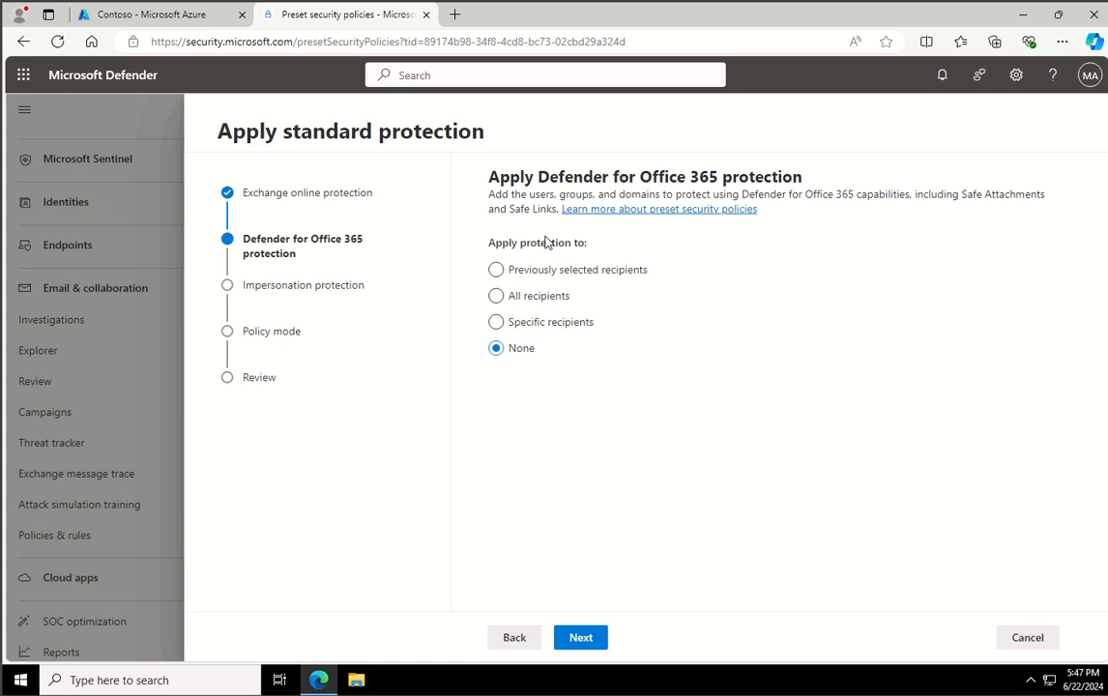
click(496, 270)
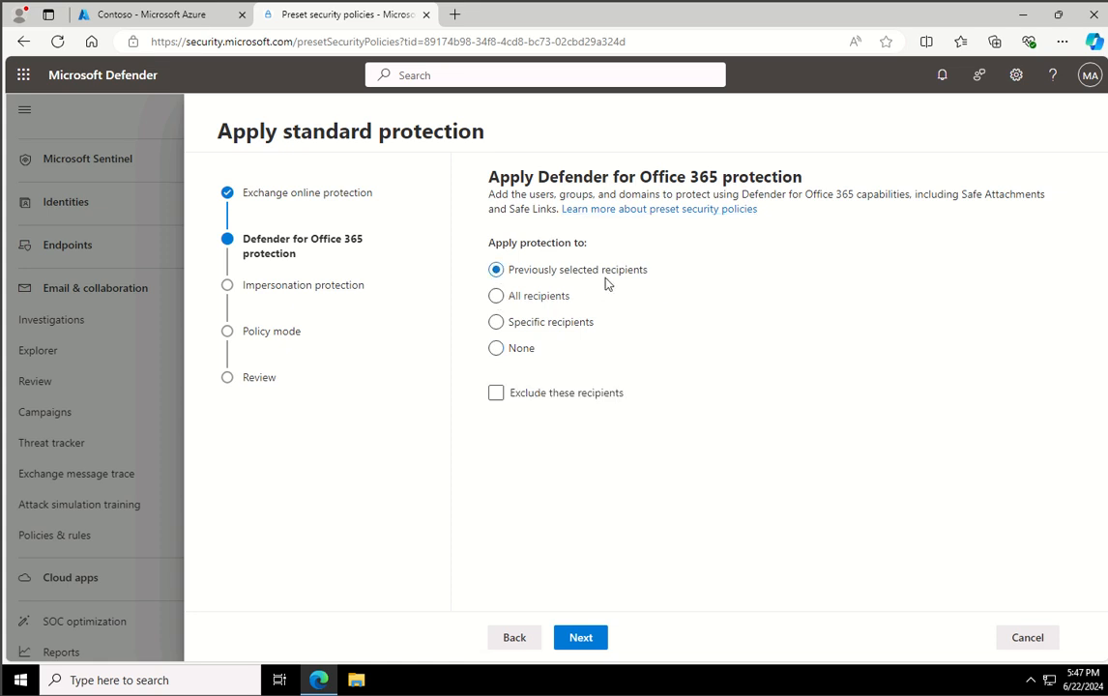
click(577, 640)
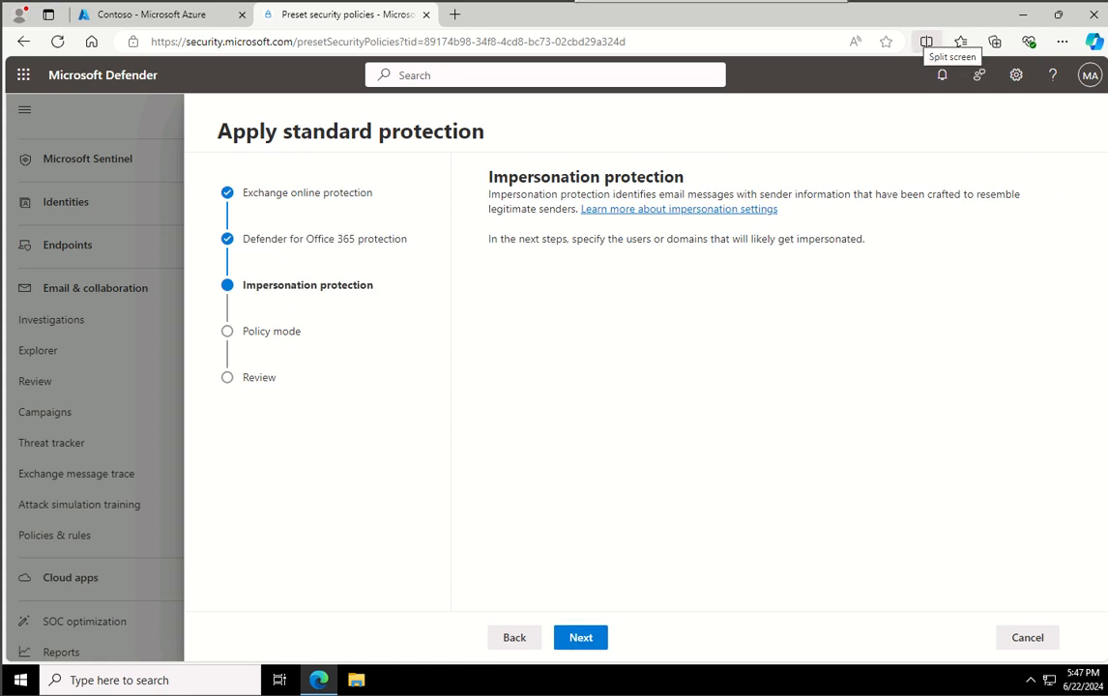
- Leave the impersonation protection lists empty and proceed to the review with the policy set to turn on when finished
click(575, 640)
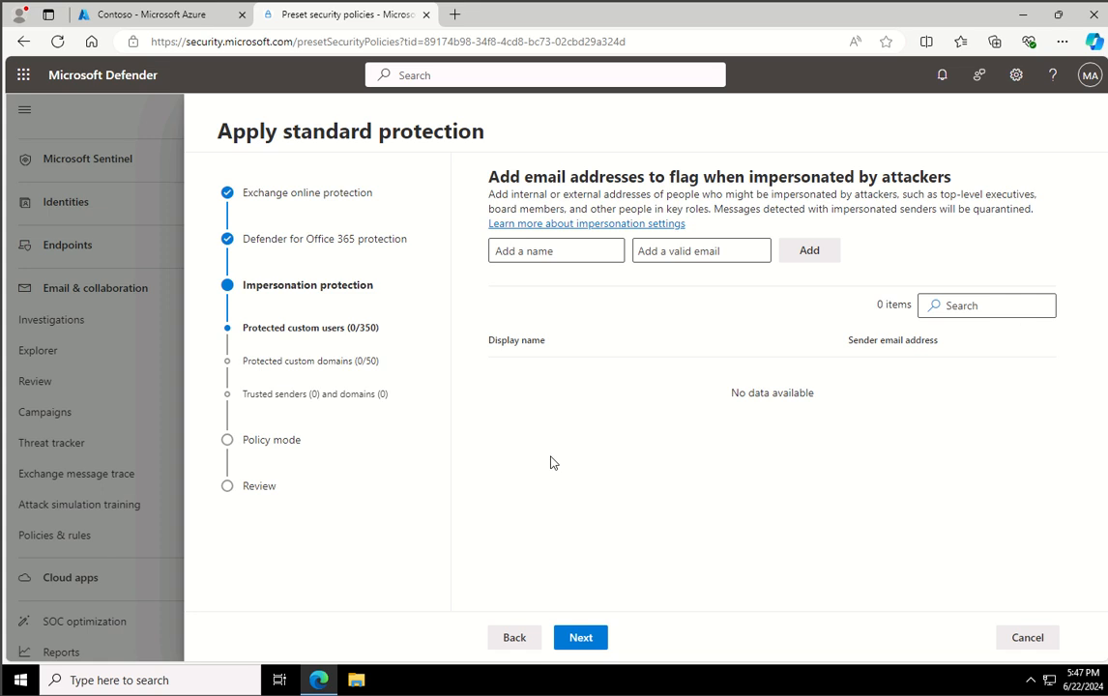
click(584, 639)
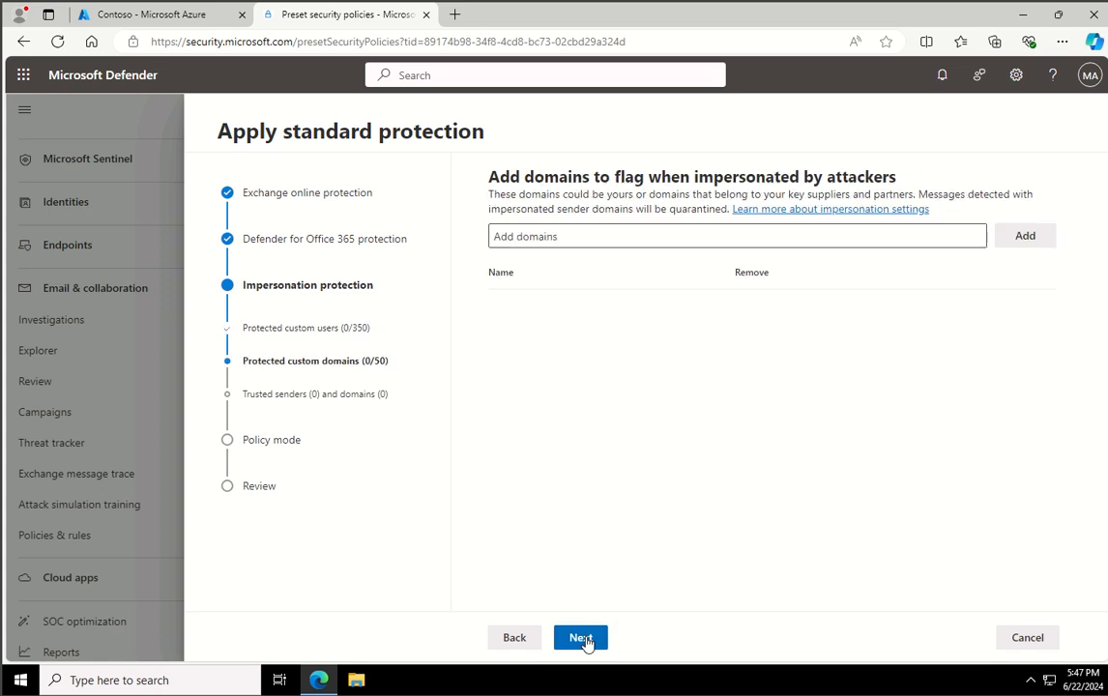
click(581, 639)
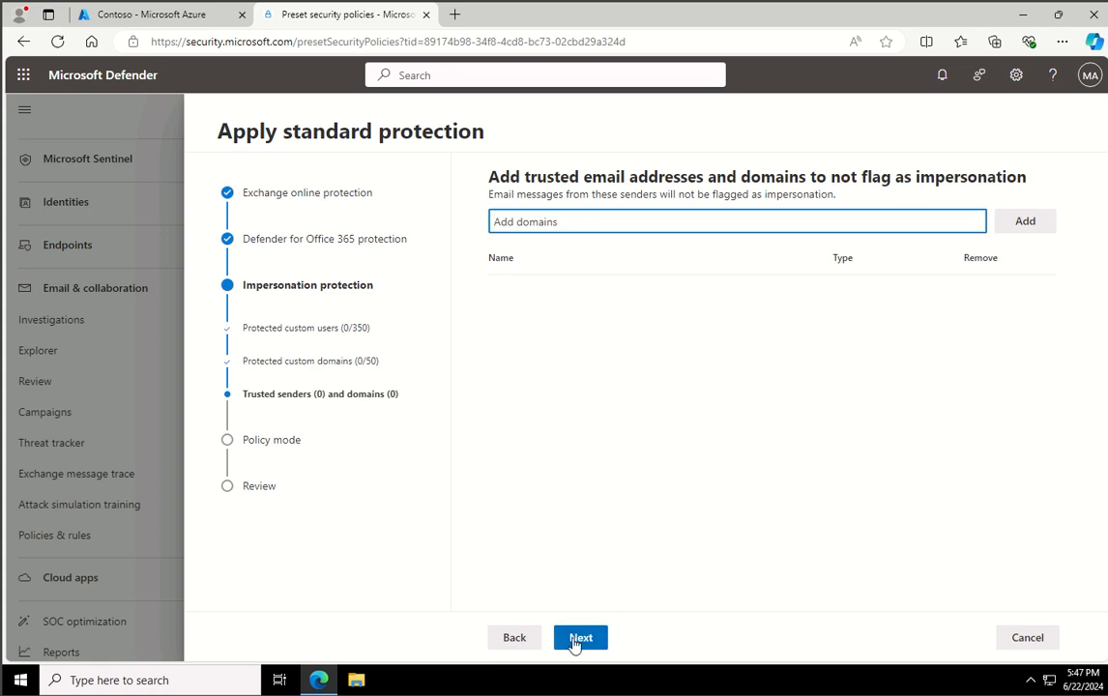
click(581, 639)
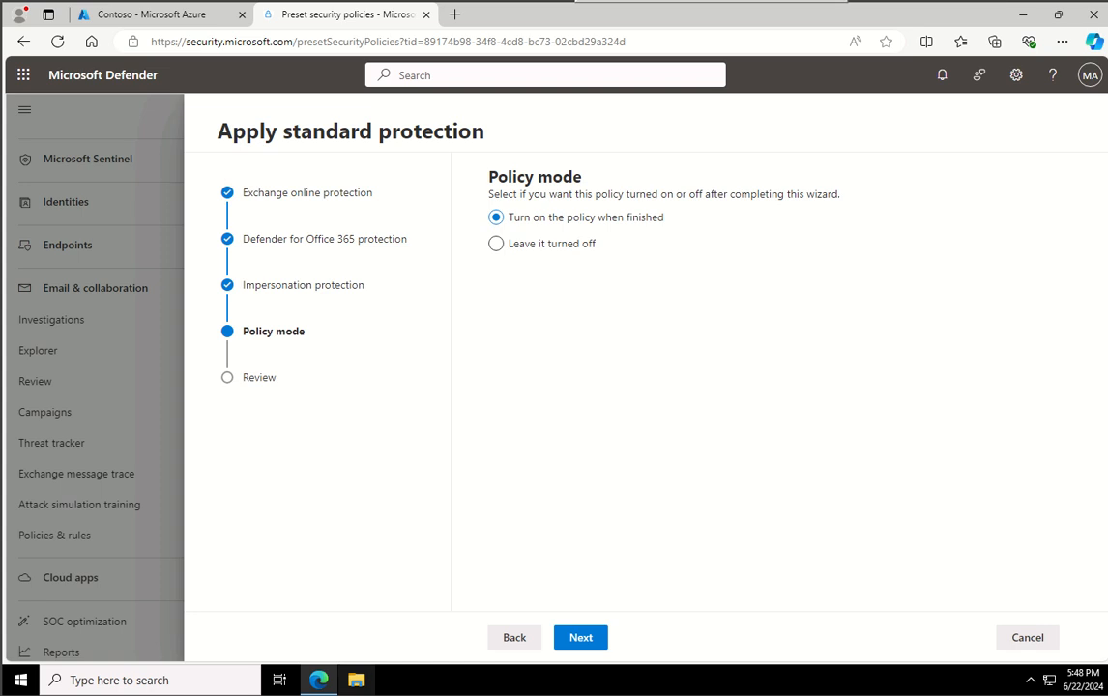
click(595, 636)
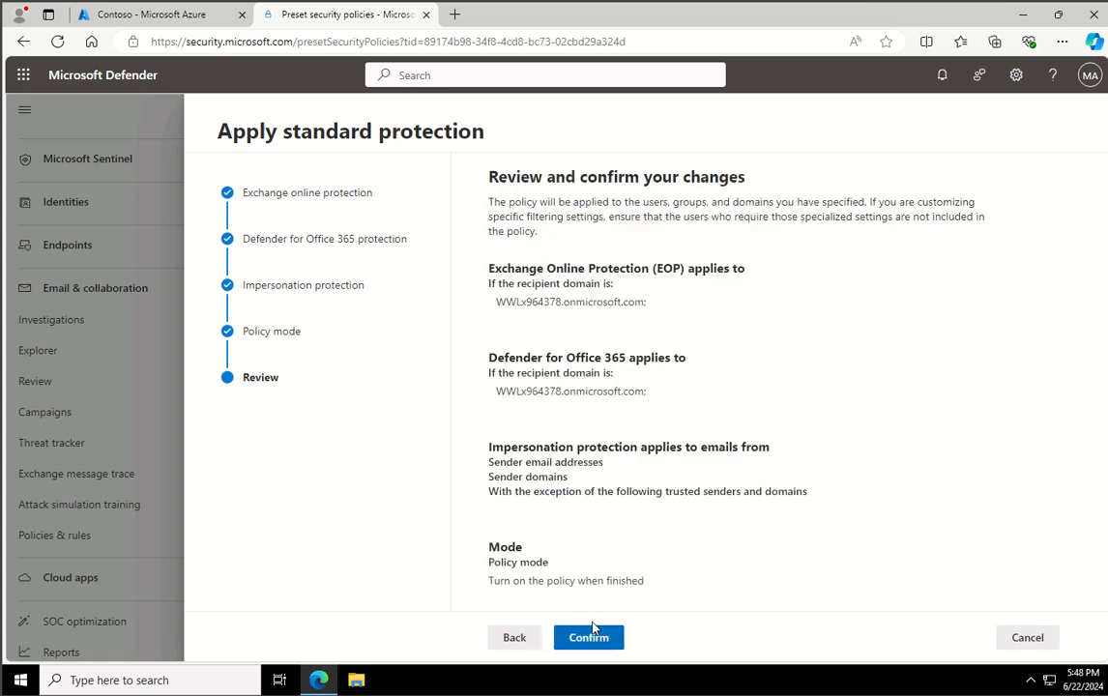
- Confirm the reviewed standard protection changes and finish the setup
click(589, 635)
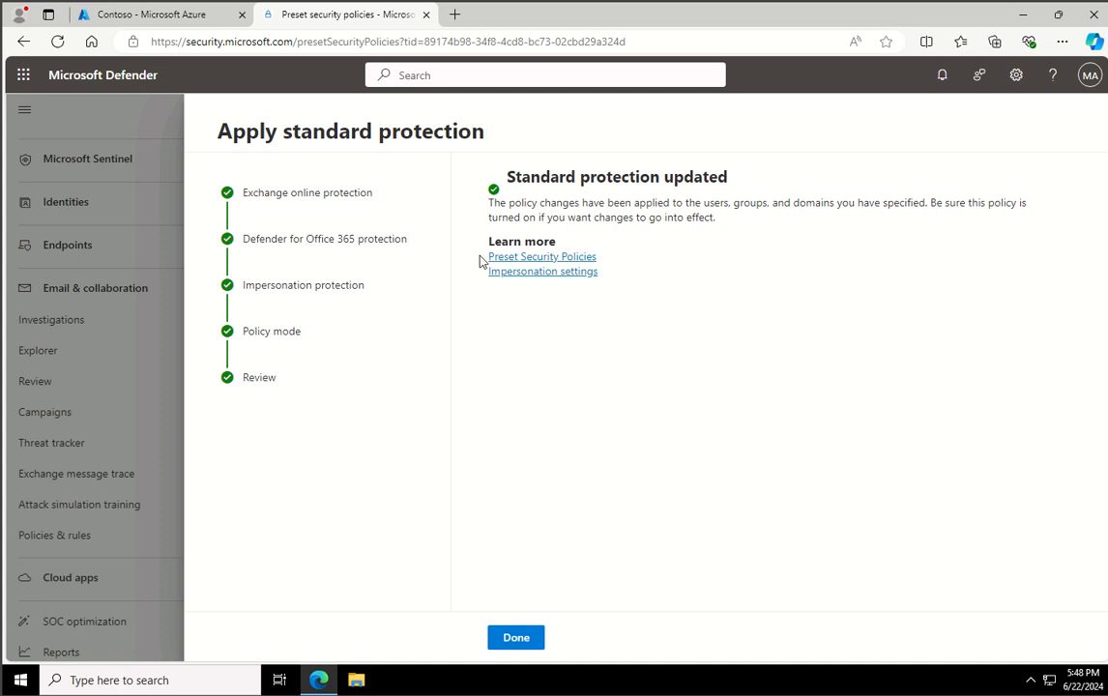
click(517, 637)
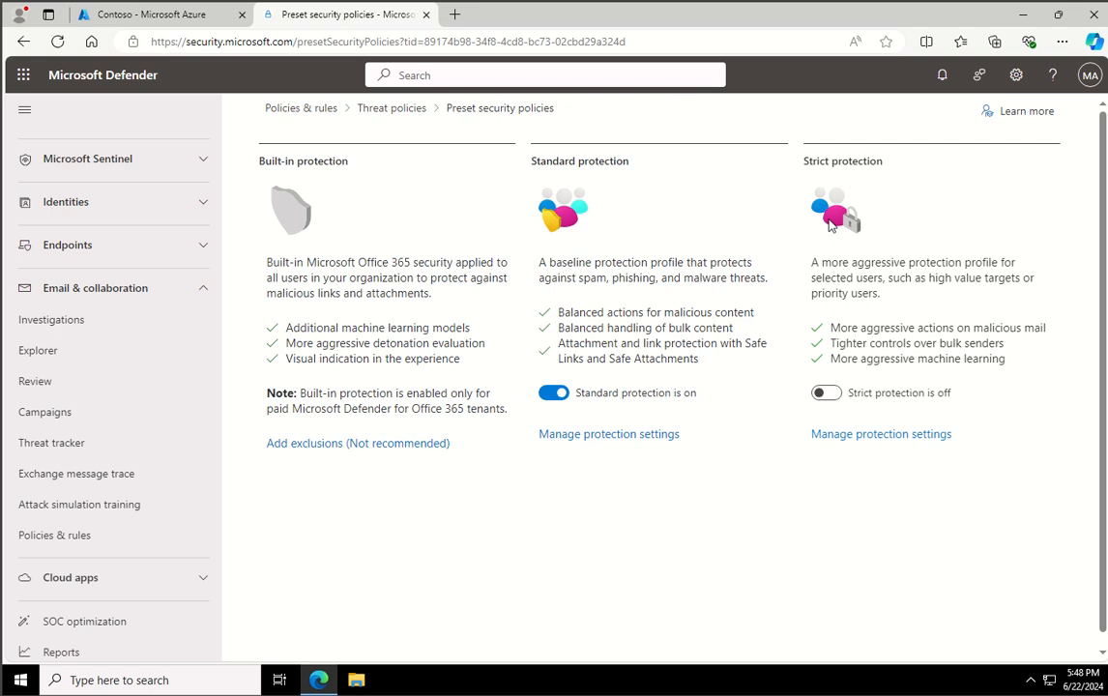
- In strict protection, apply Exchange Online Protection to the Leadership group and Defender for Office 365 protection to the previously selected recipients
click(892, 436)
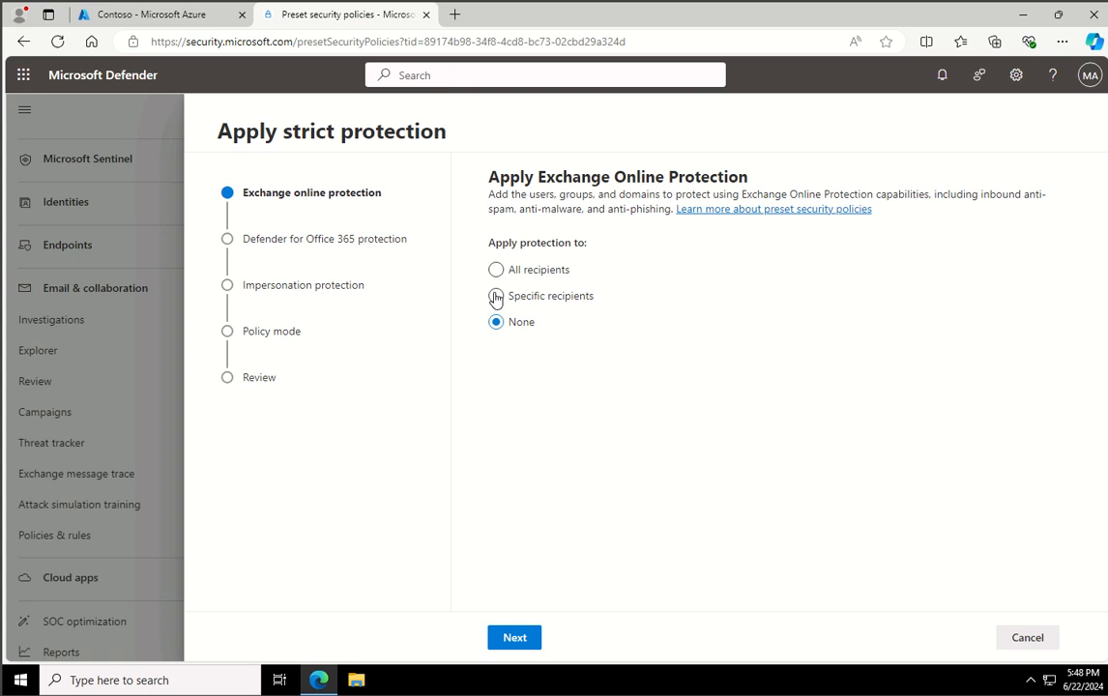
click(495, 297)
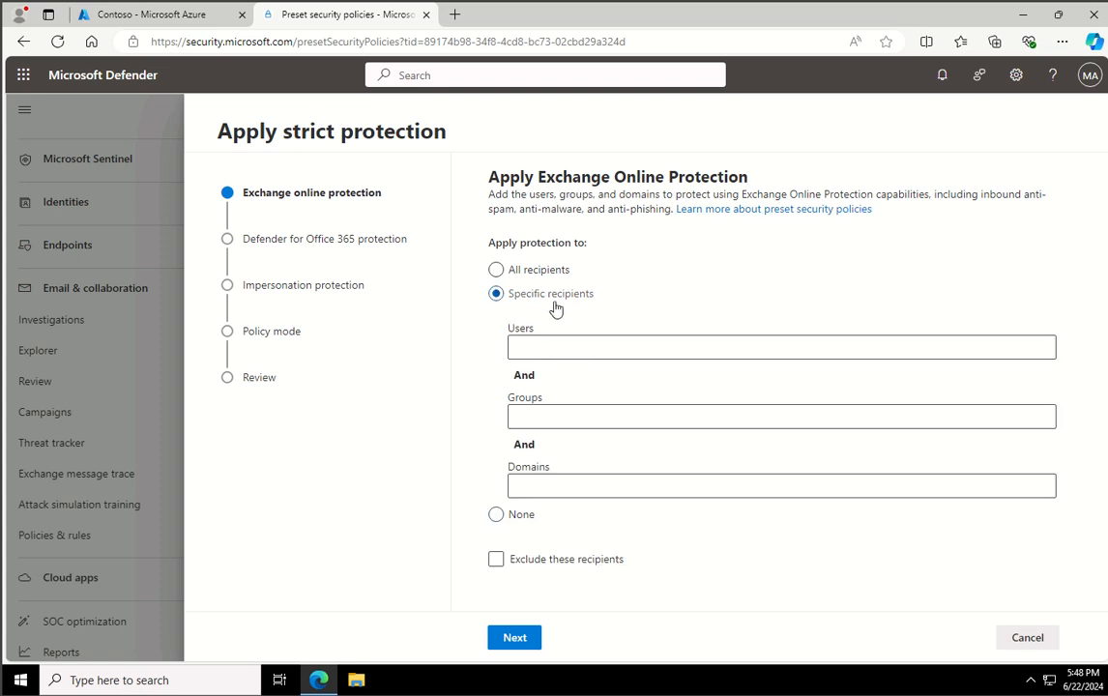
click(562, 422)
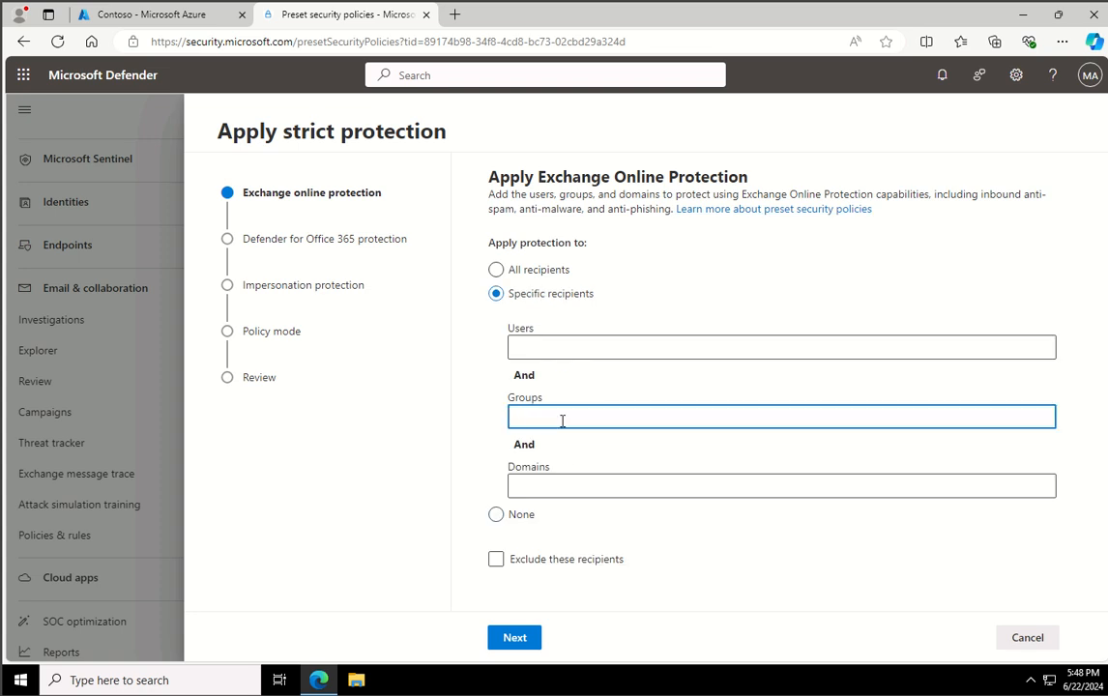
text(leadershe)
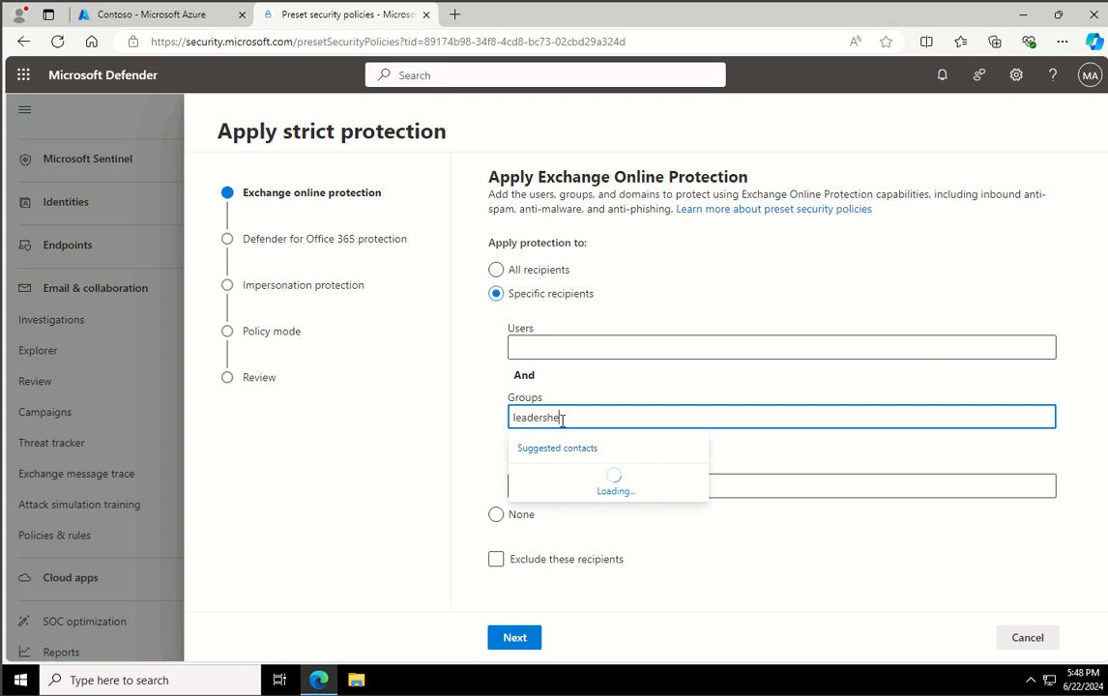
key(BackSpace)
text(ip)
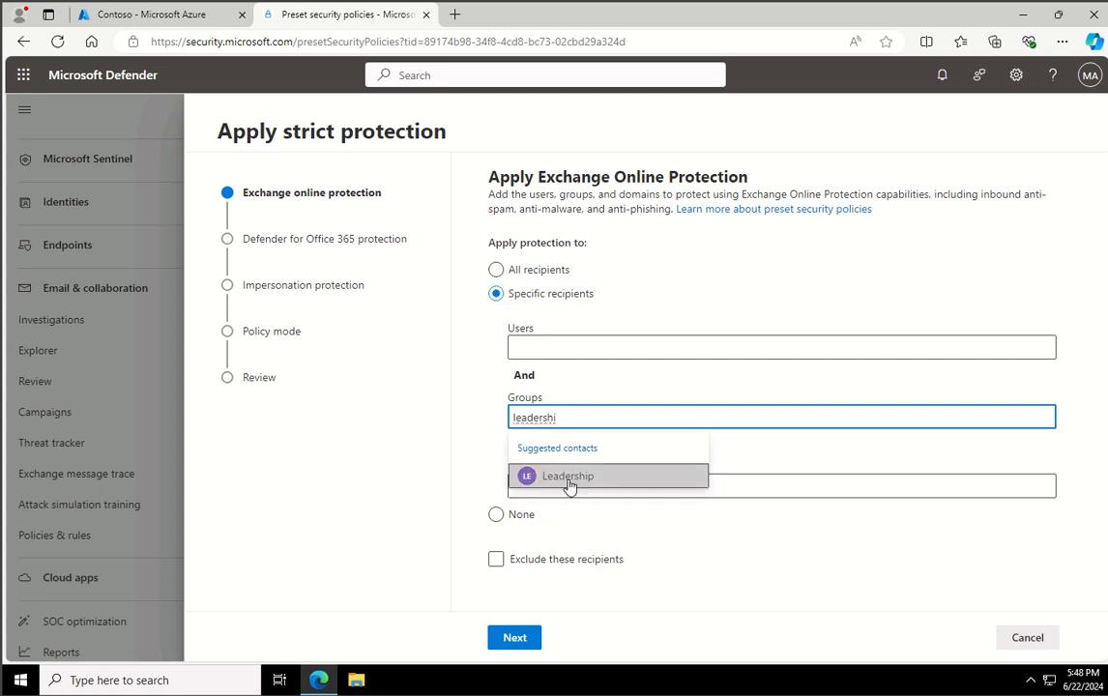
click(568, 480)
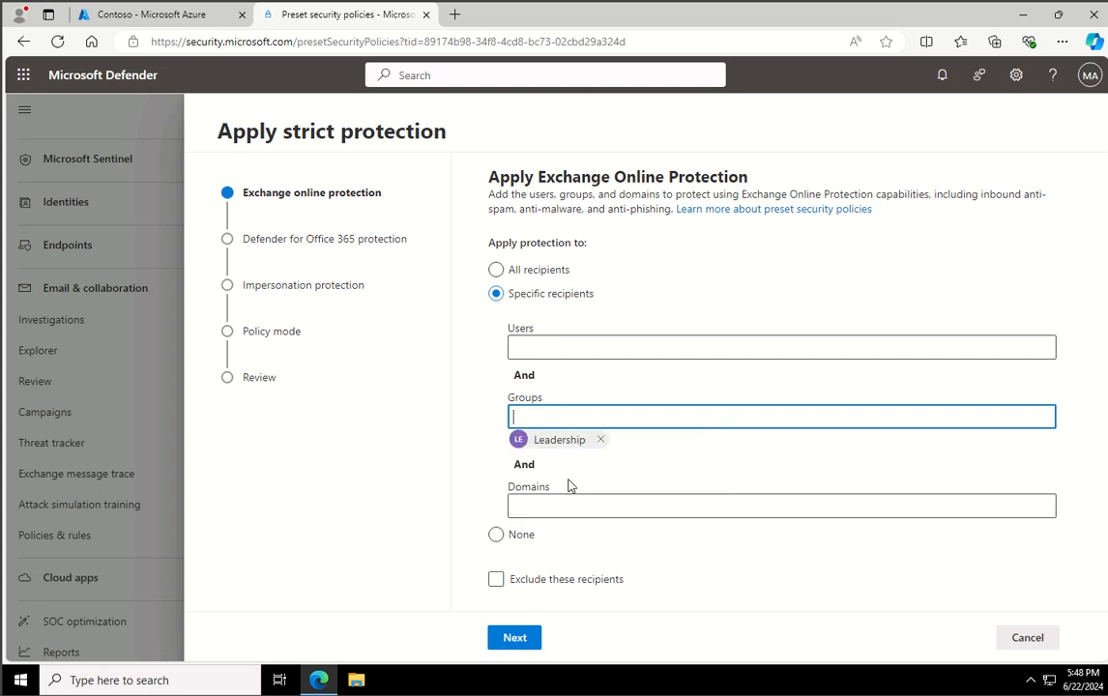
click(521, 638)
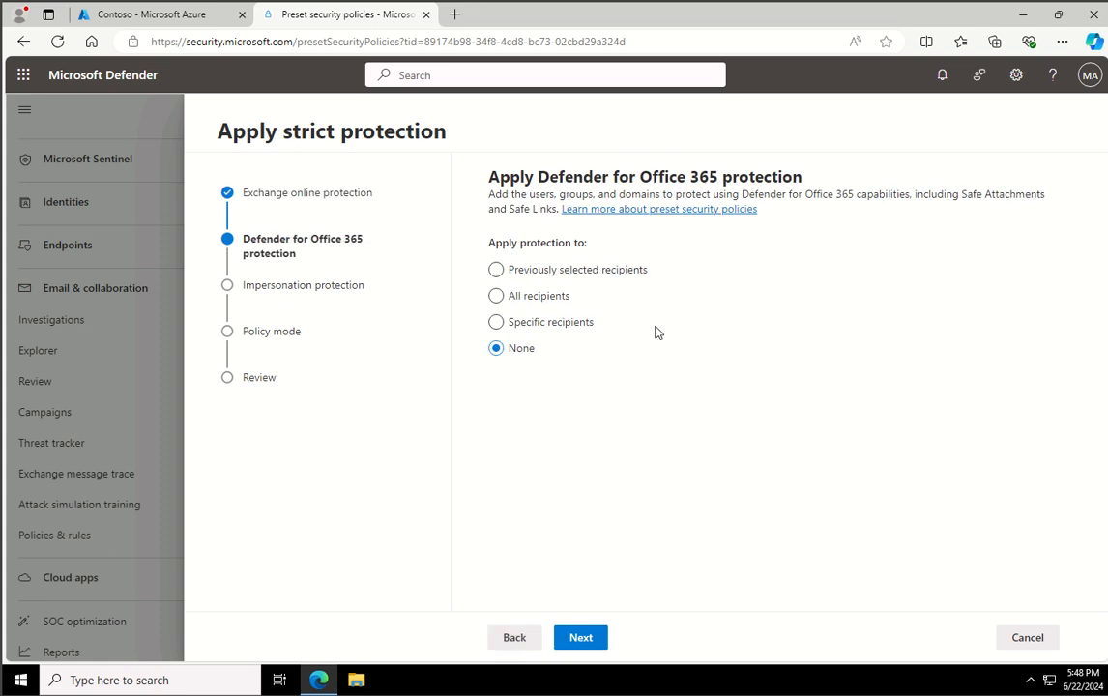
click(613, 274)
click(582, 638)
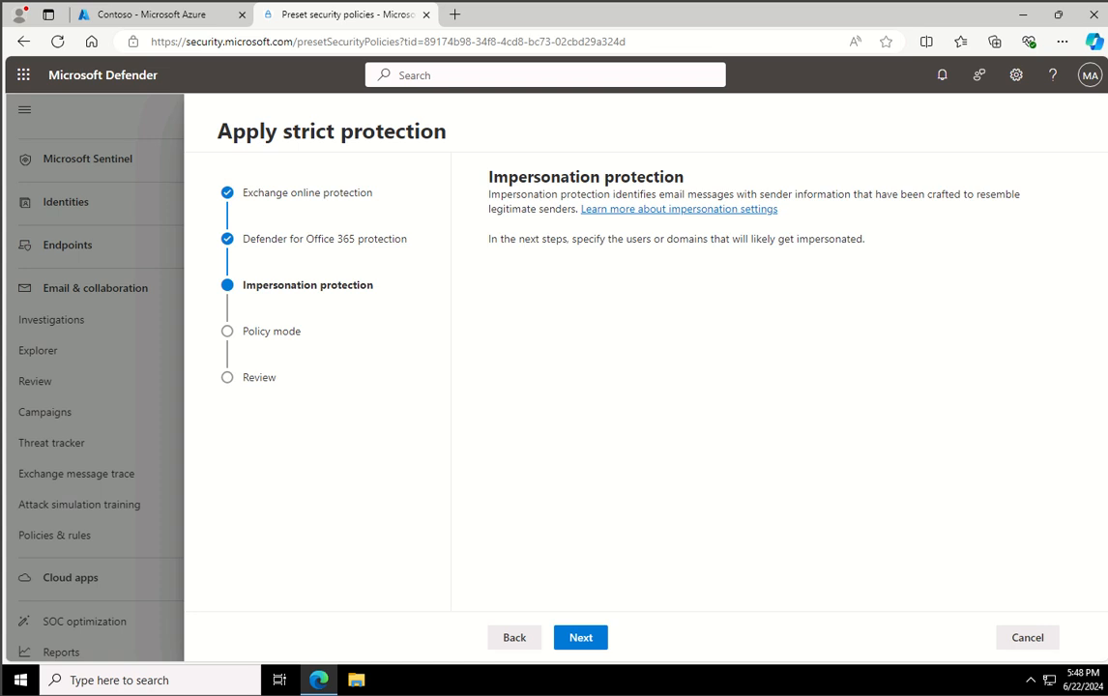
- Leave the strict policy's impersonation lists empty, keep it set to turn on when finished, and confirm the strict protection changes
click(590, 641)
click(590, 640)
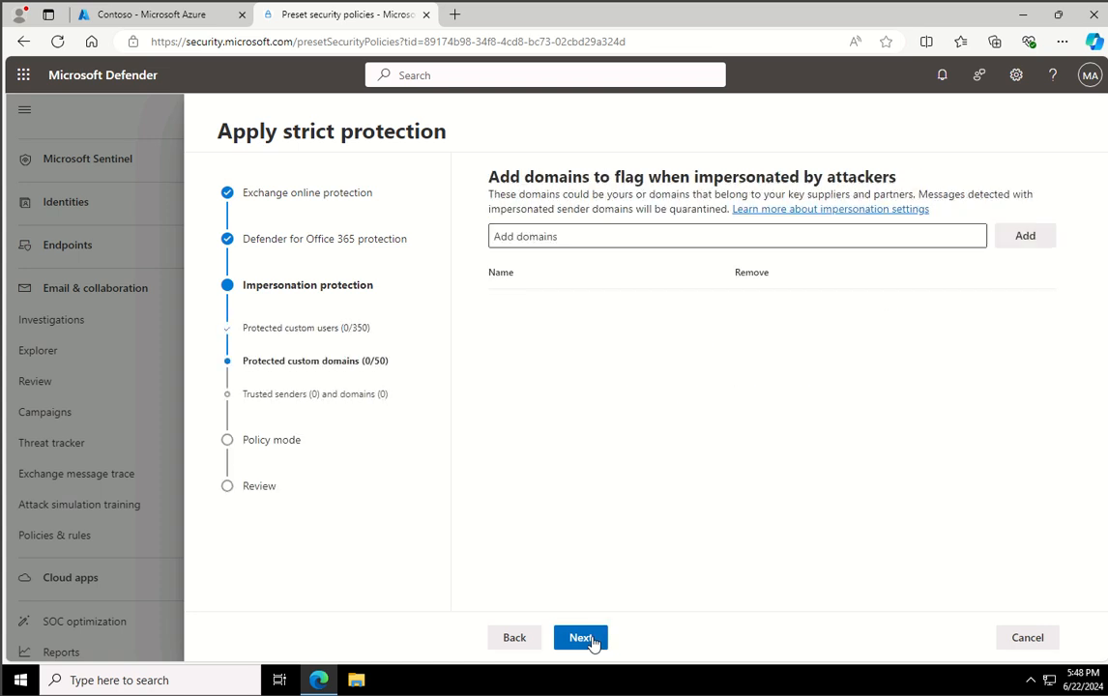
click(590, 640)
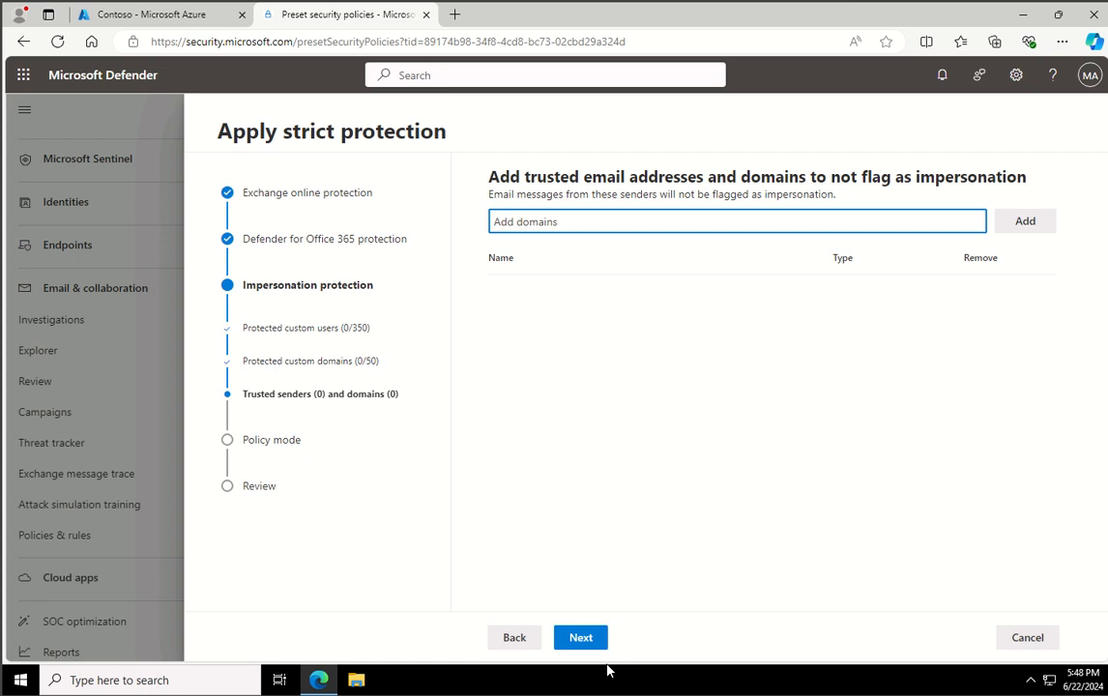
click(592, 638)
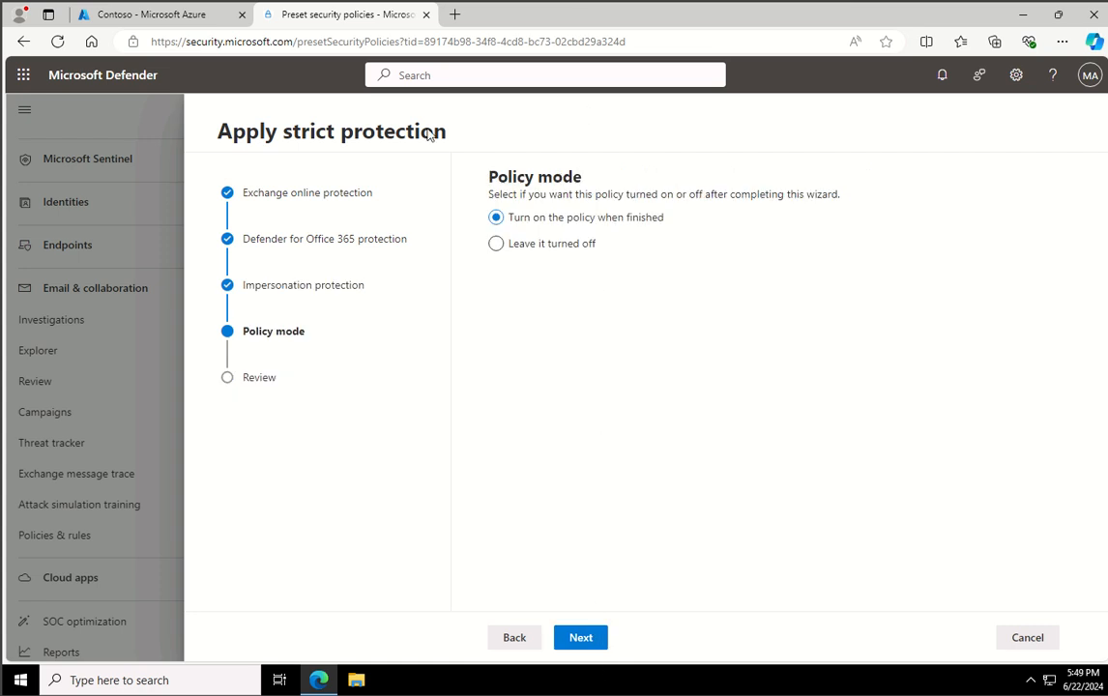
click(585, 636)
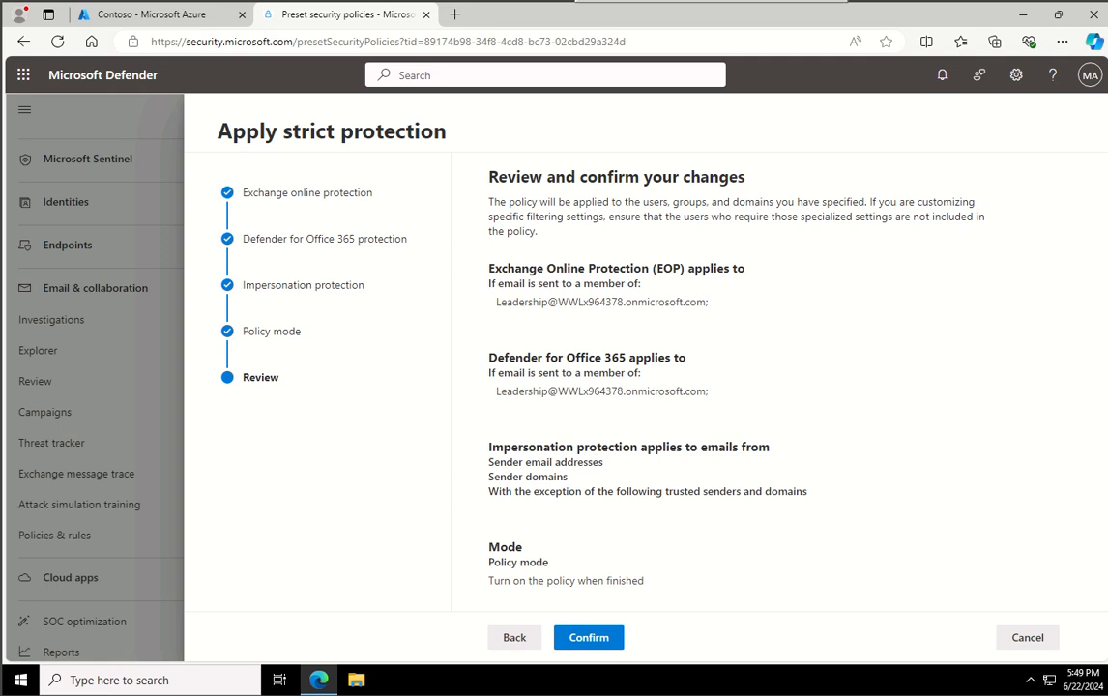
click(586, 637)
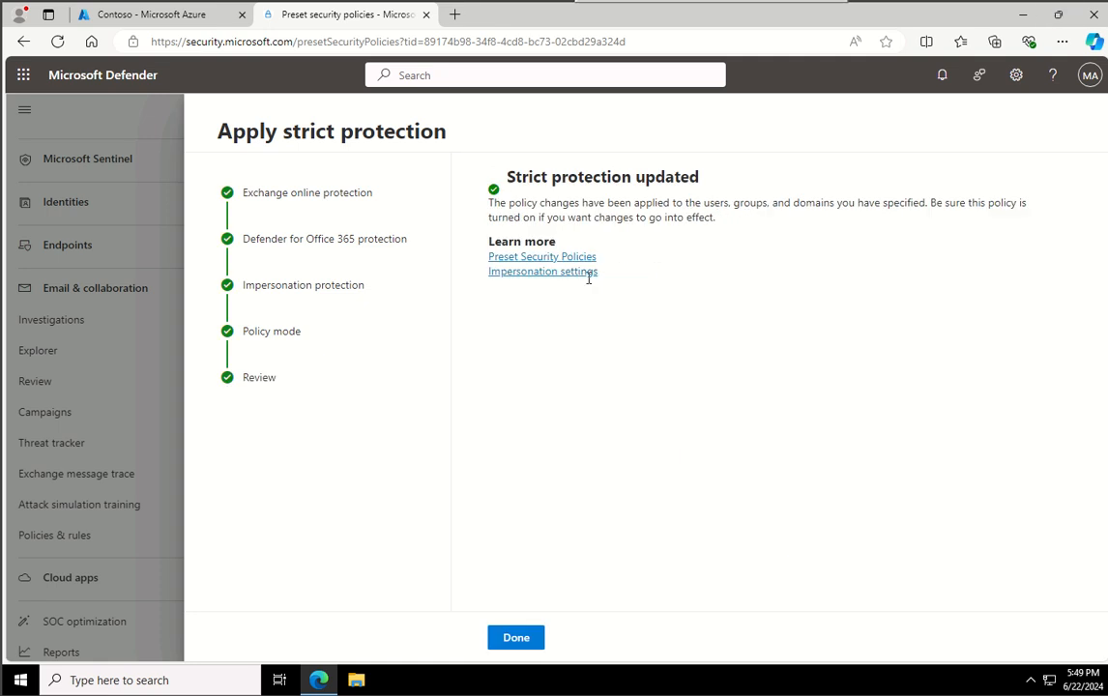
click(506, 639)
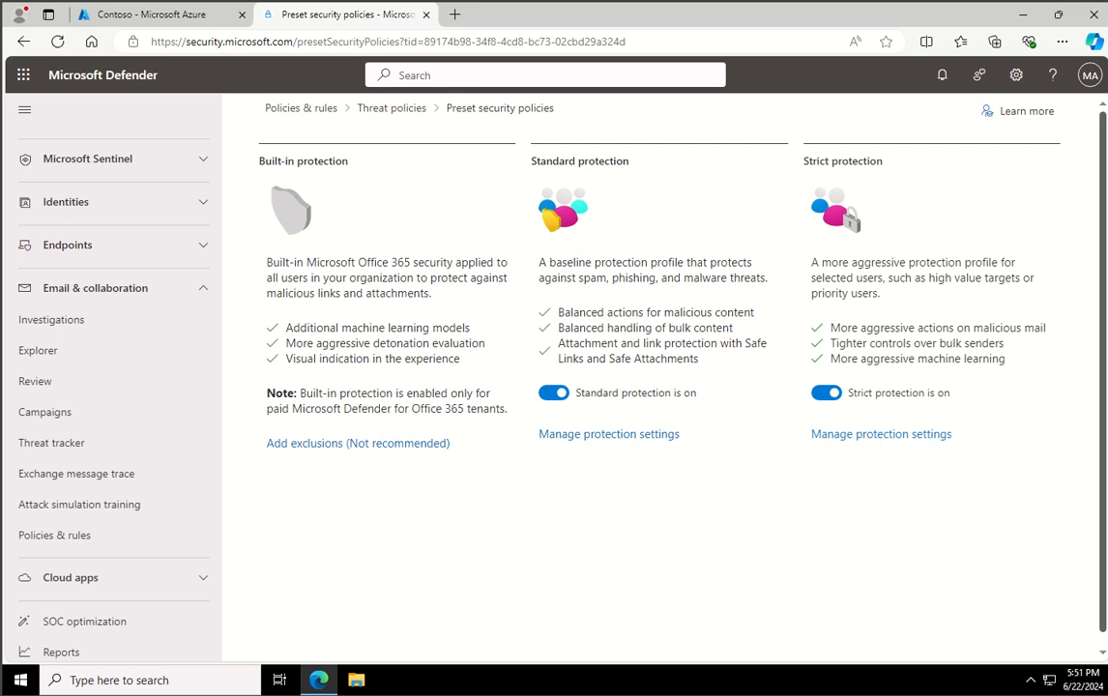
- Return to the Microsoft Defender home page and dismiss the Attack simulation training tip
scroll(135, 247, up, 2)
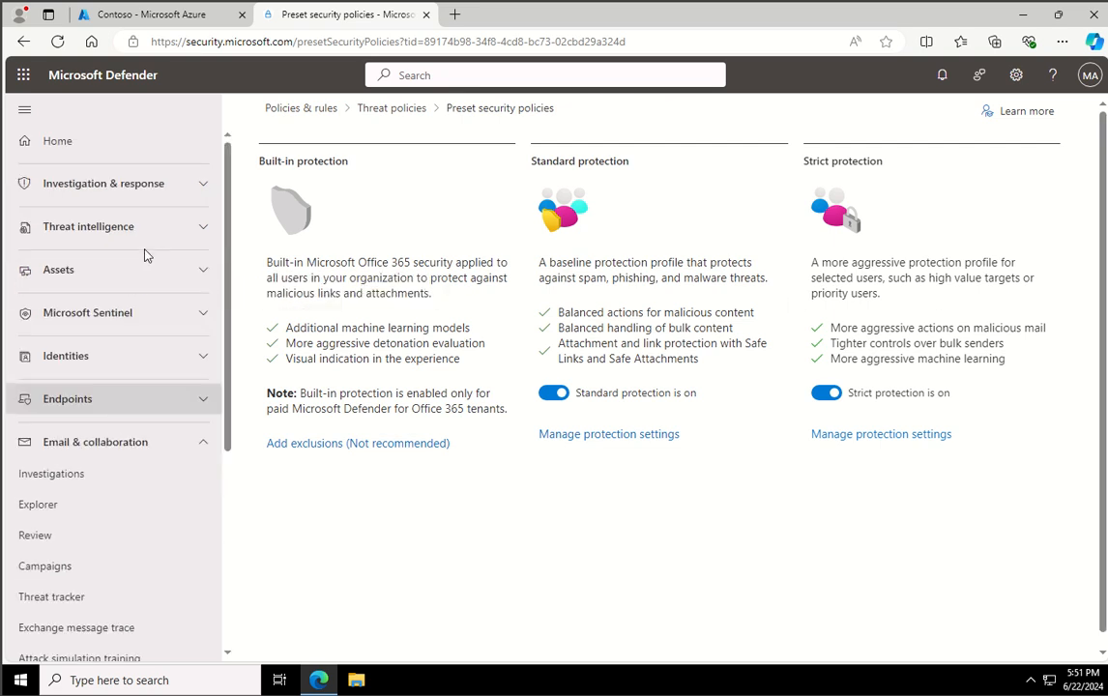
click(71, 141)
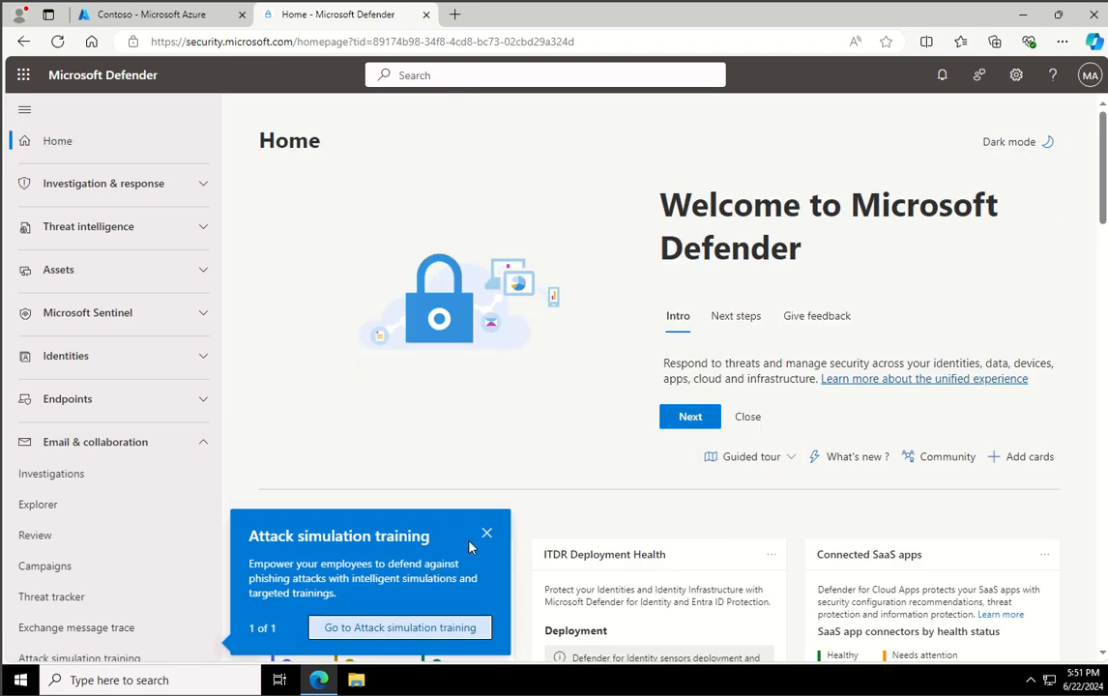
click(486, 533)
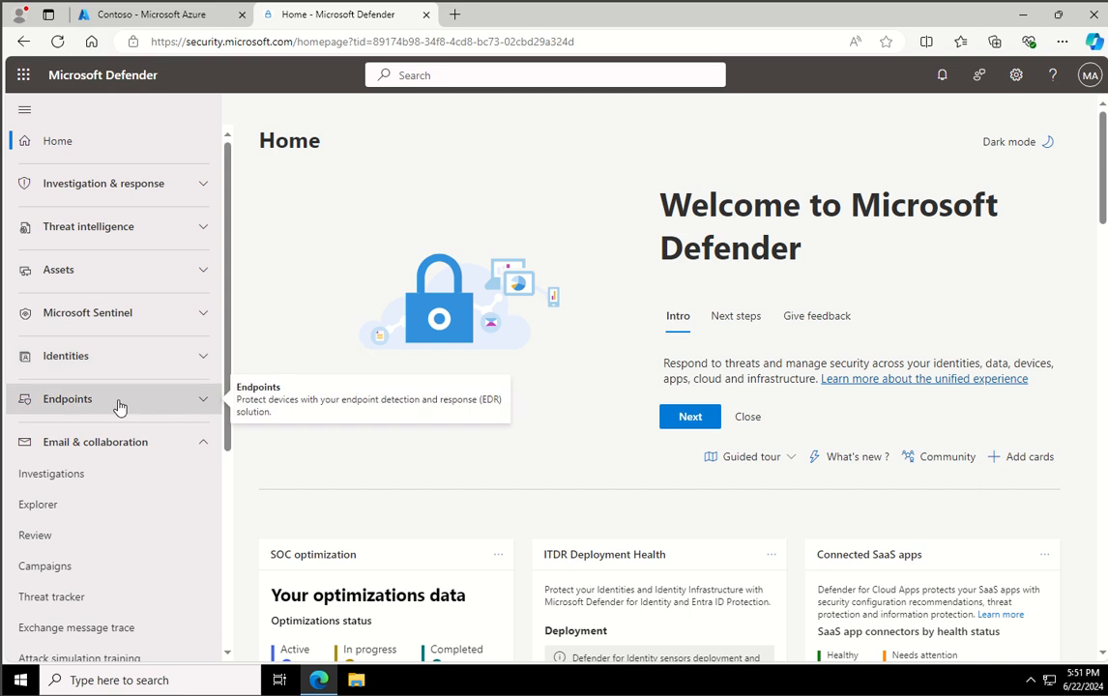
- Open the device inventory under Assets and dismiss the Microsoft Edge mobile app offer
scroll(119, 406, down, 3)
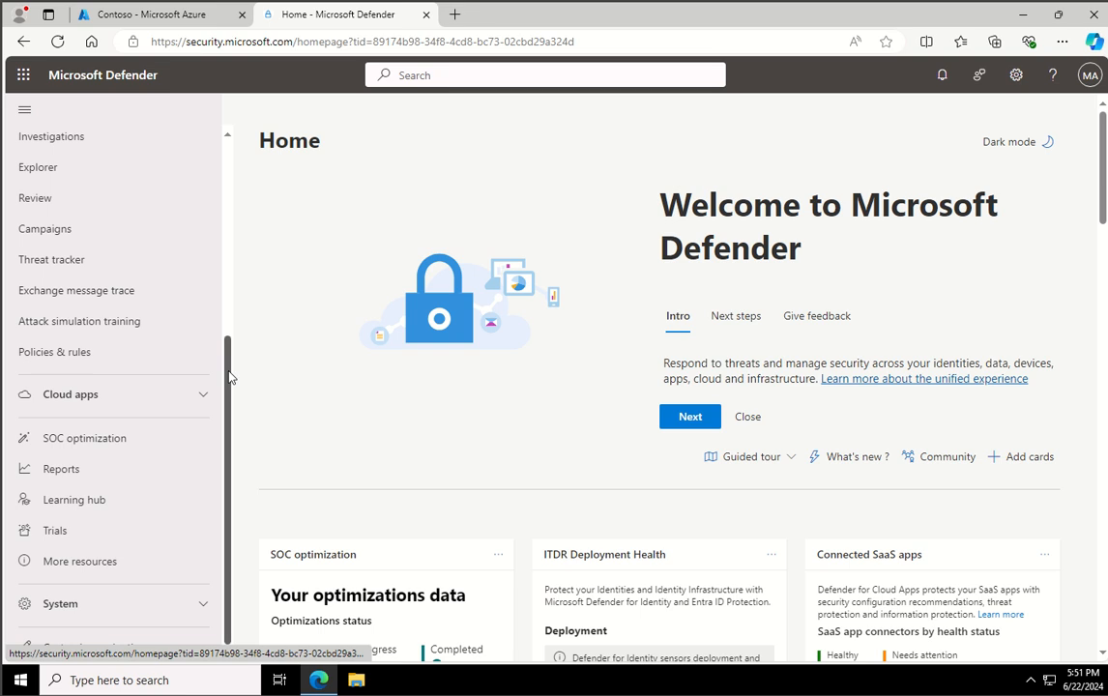
drag(229, 378, 229, 325)
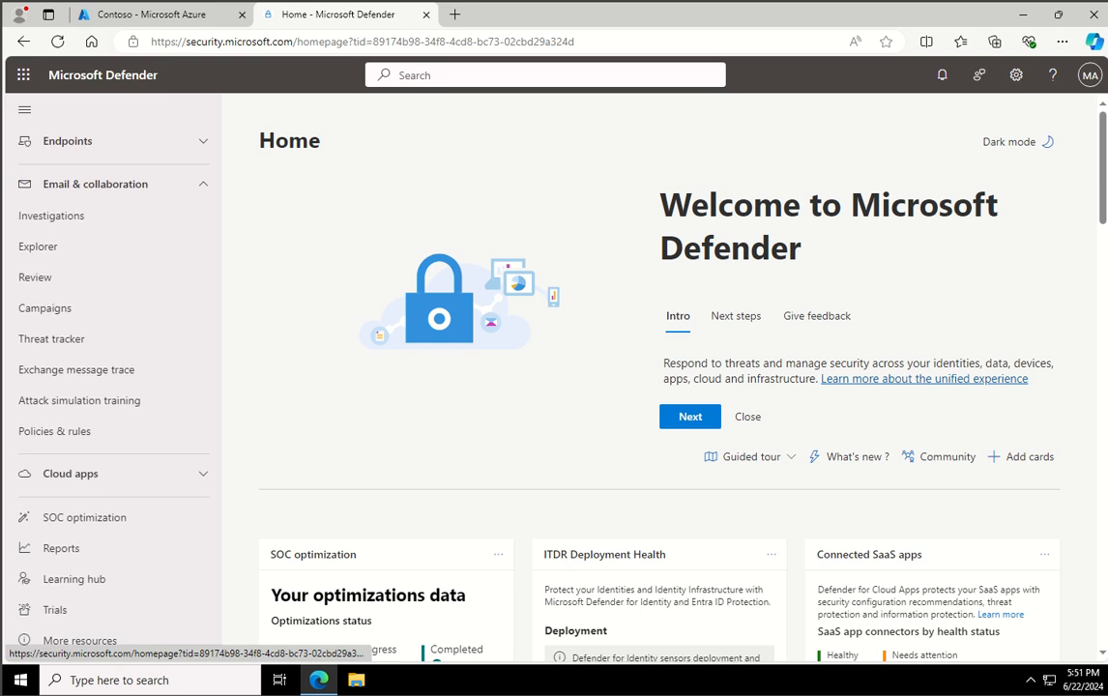
scroll(223, 290, up, 3)
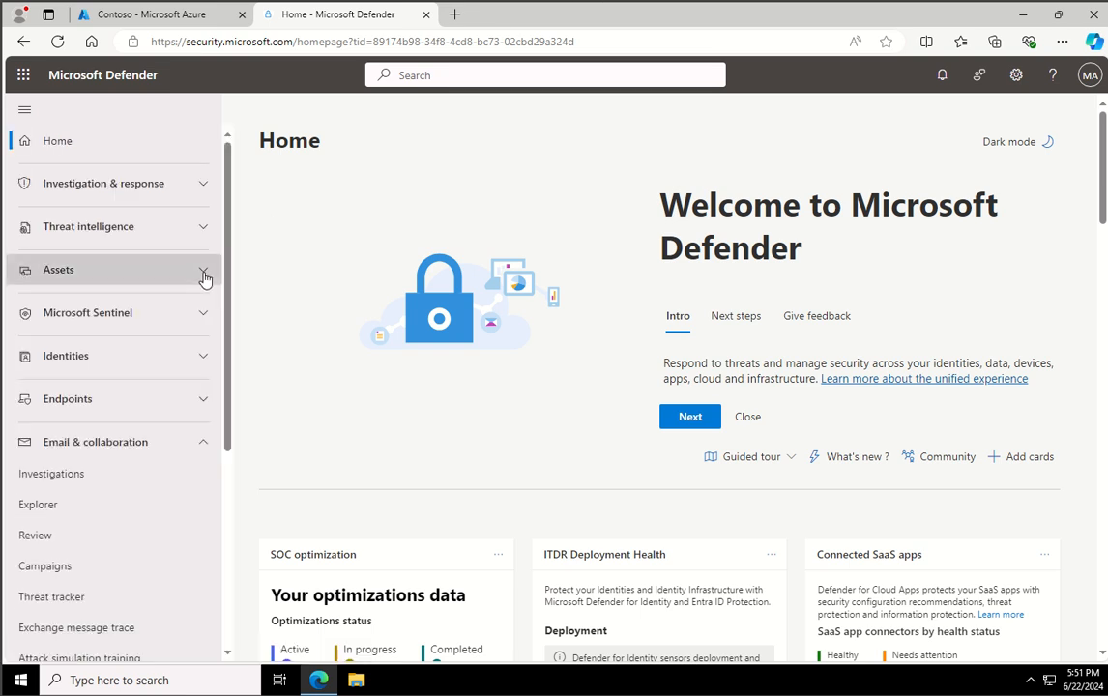
click(203, 271)
click(72, 303)
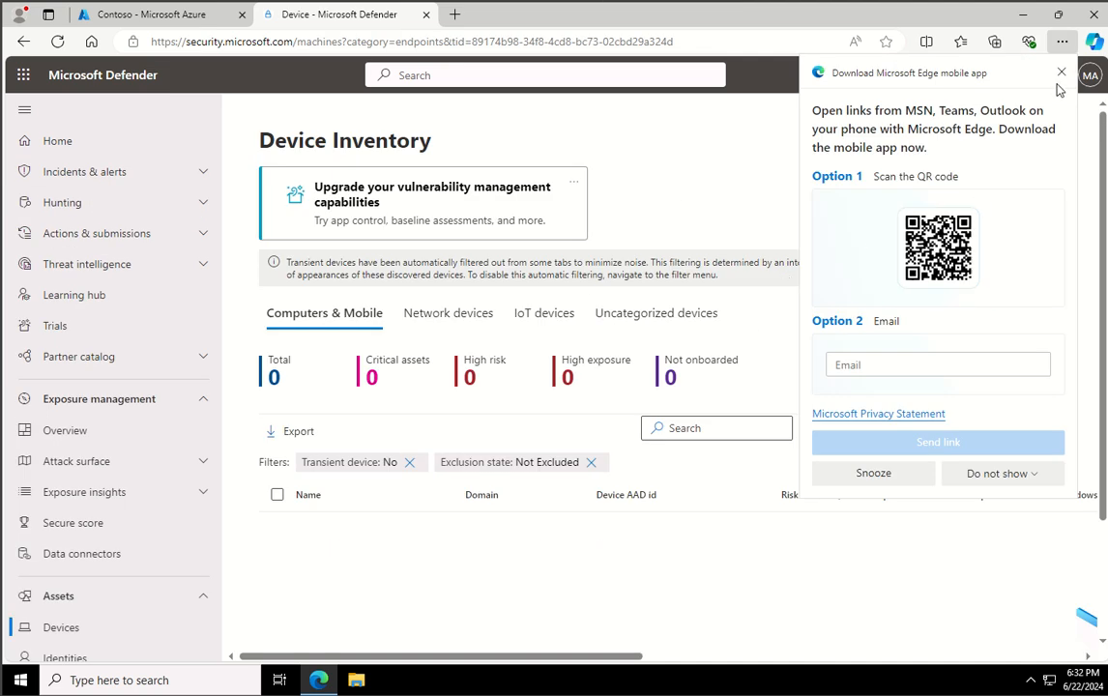
click(1061, 73)
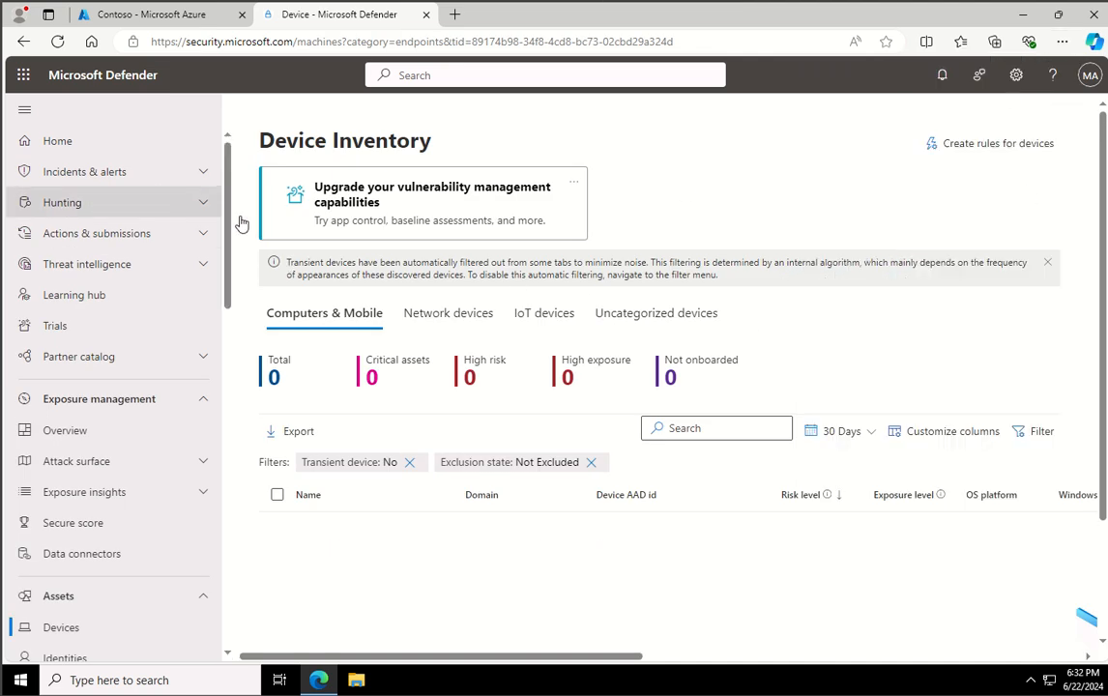